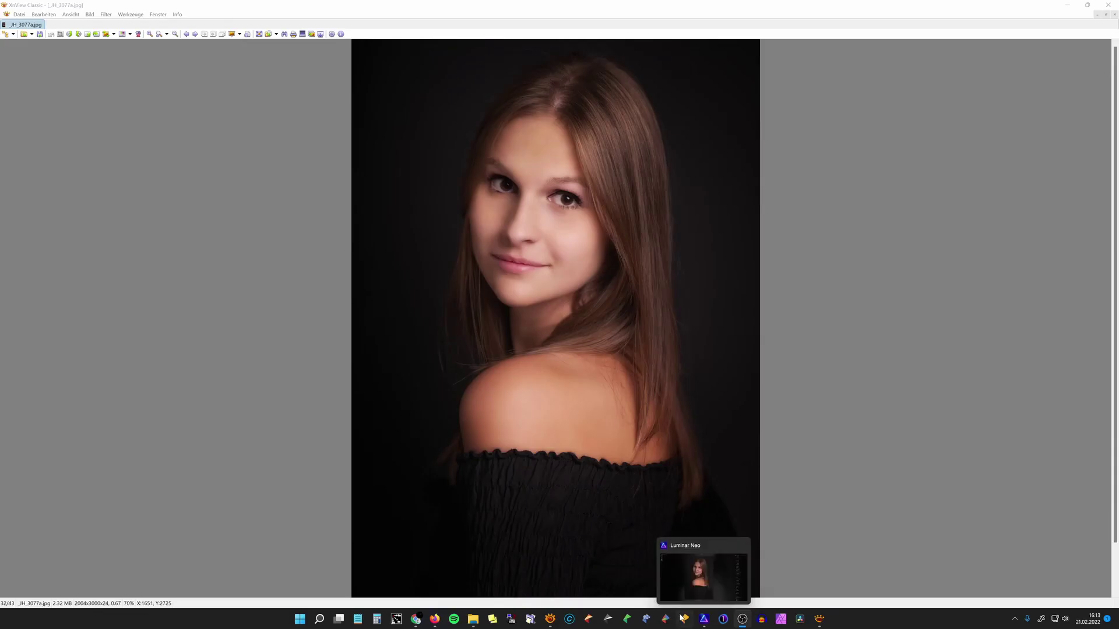
Step: Switch to the portrait in Luminar Neo and pan the zoomed view onto the face
click(695, 591)
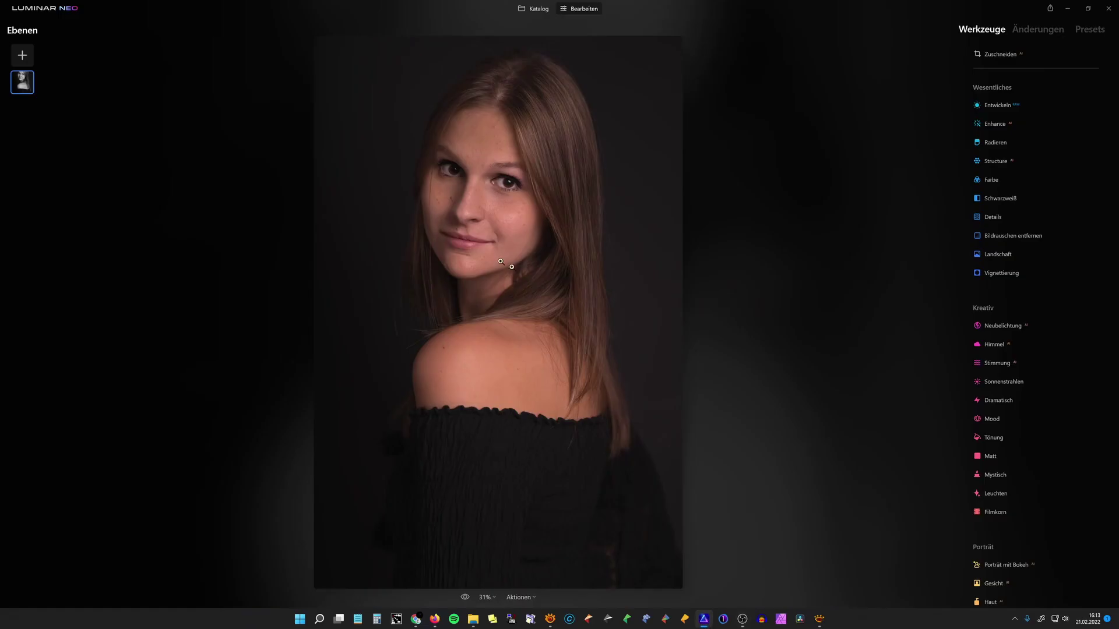
scroll(475, 220, down, 1)
scroll(475, 220, up, 2)
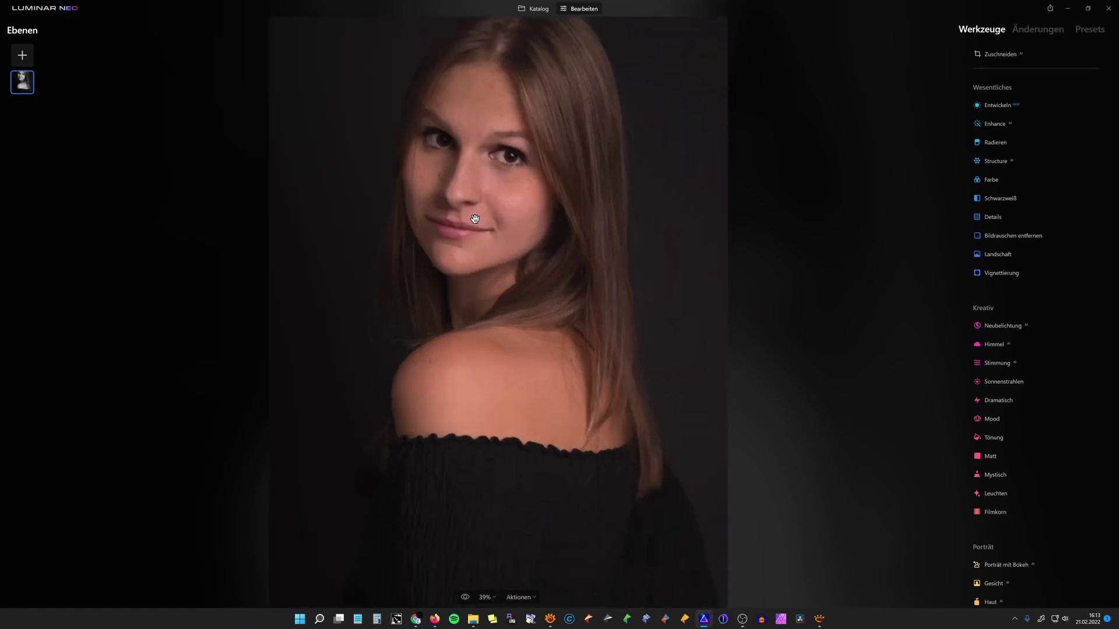
scroll(475, 220, up, 1)
drag(475, 220, 476, 278)
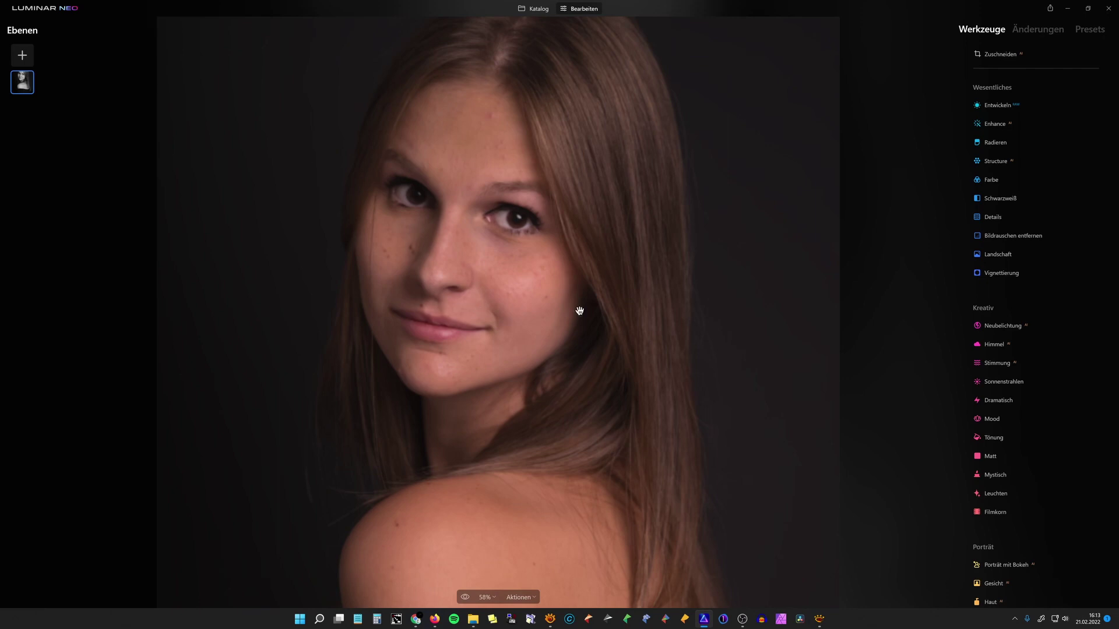
Step: Fit the photo to the window, then view it at 100% centred on the face
click(534, 308)
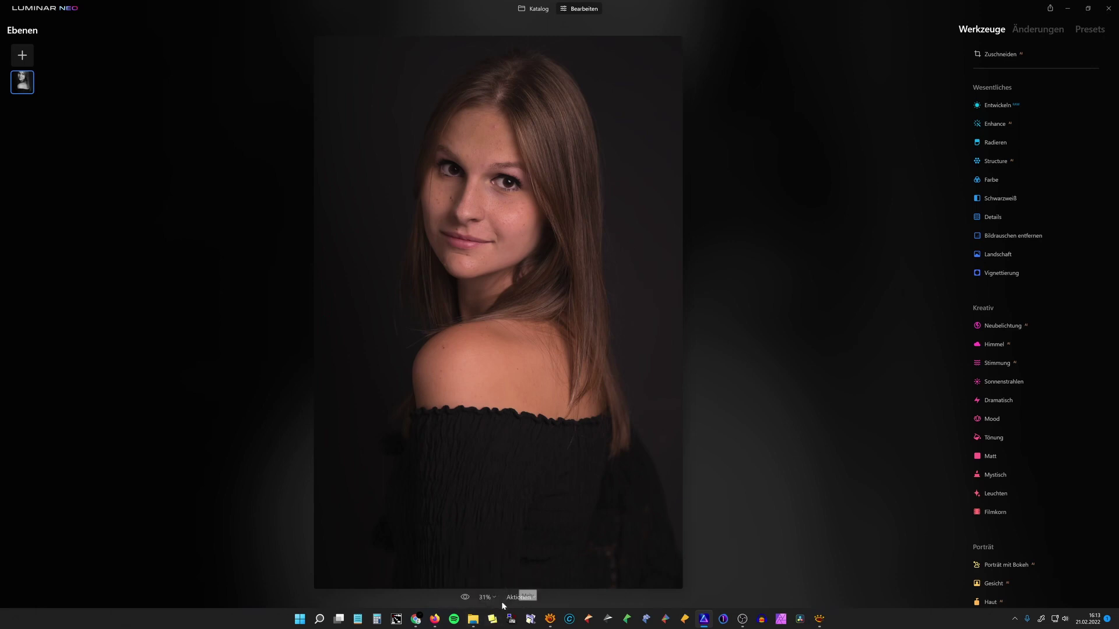
click(489, 597)
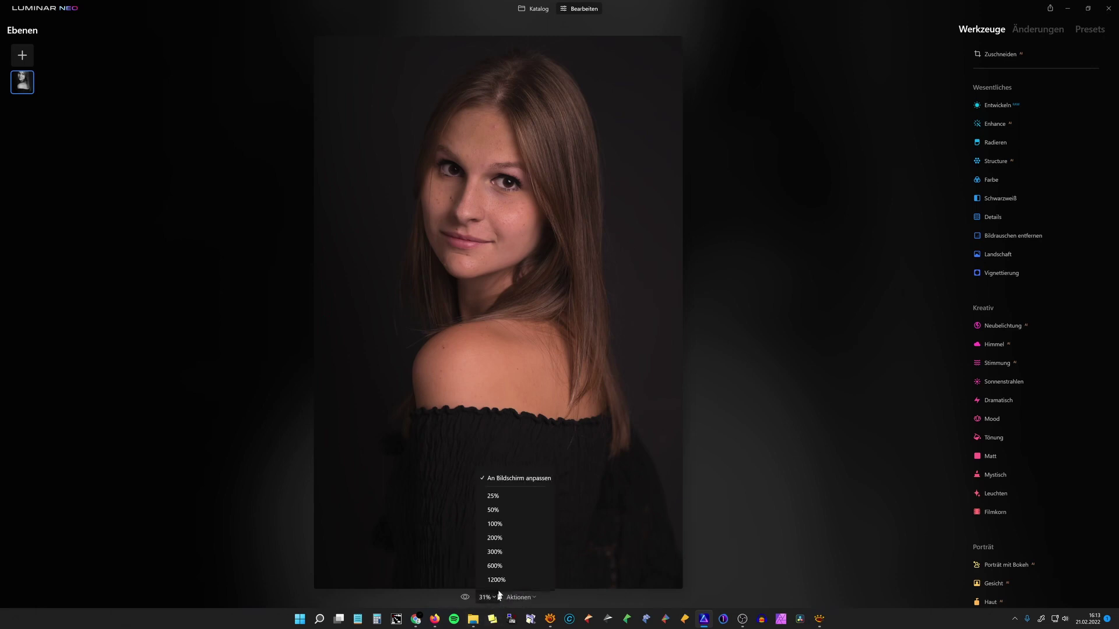
click(509, 523)
mouse_move(500, 150)
mouse_down()
mouse_move(559, 413)
mouse_move(550, 526)
mouse_up()
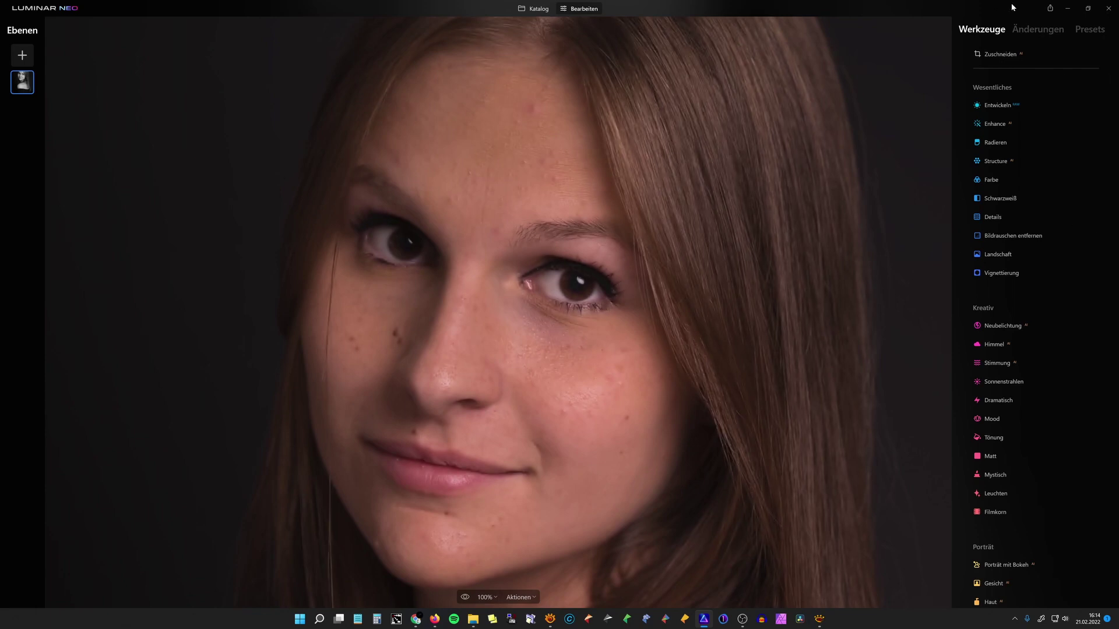
Step: Set the Porträt > Haut skin enhancement amount to 77
scroll(1081, 501, down, 3)
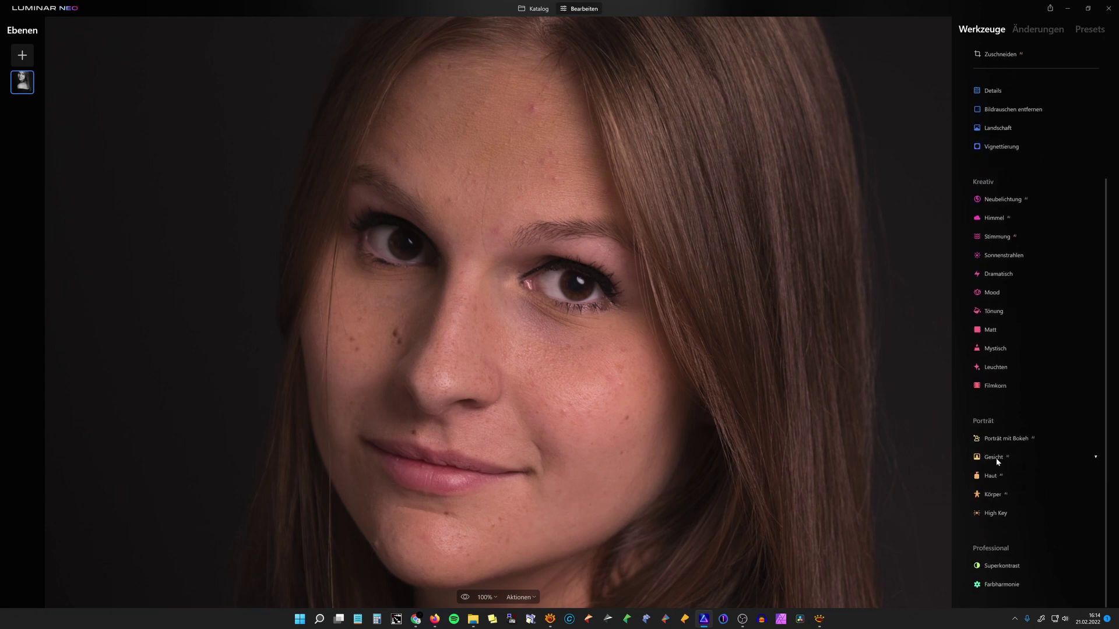
click(1001, 458)
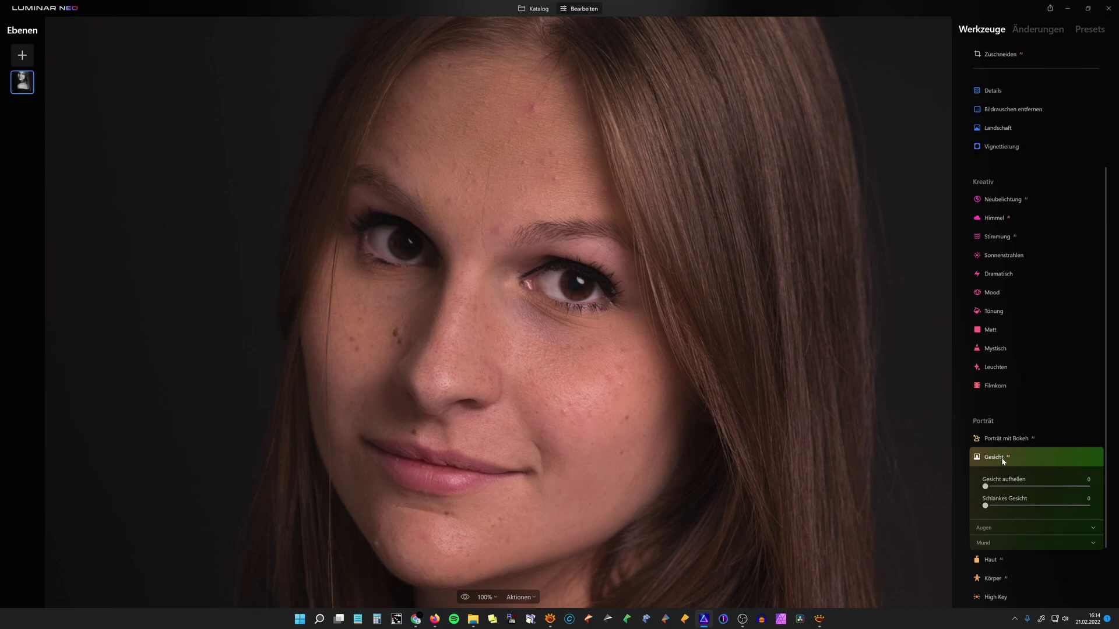
click(991, 560)
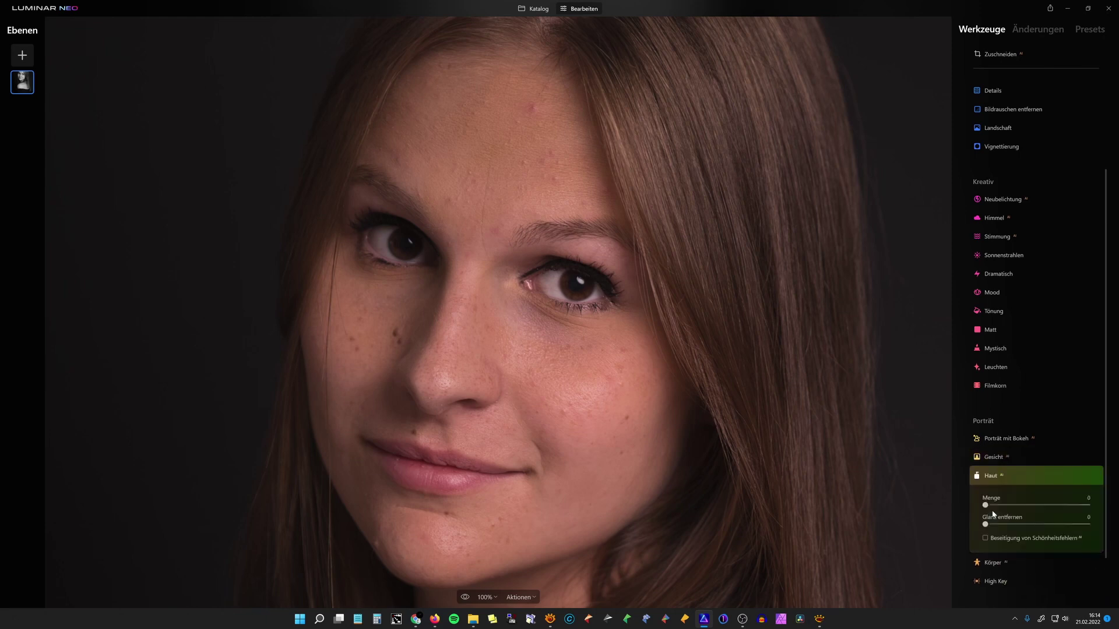
click(989, 505)
drag(989, 506, 1044, 506)
drag(1044, 506, 1054, 506)
drag(1053, 505, 1064, 505)
Step: Erase the blemishes on the cheek, above the upper lip and on the chin with Radieren
scroll(1047, 139, up, 3)
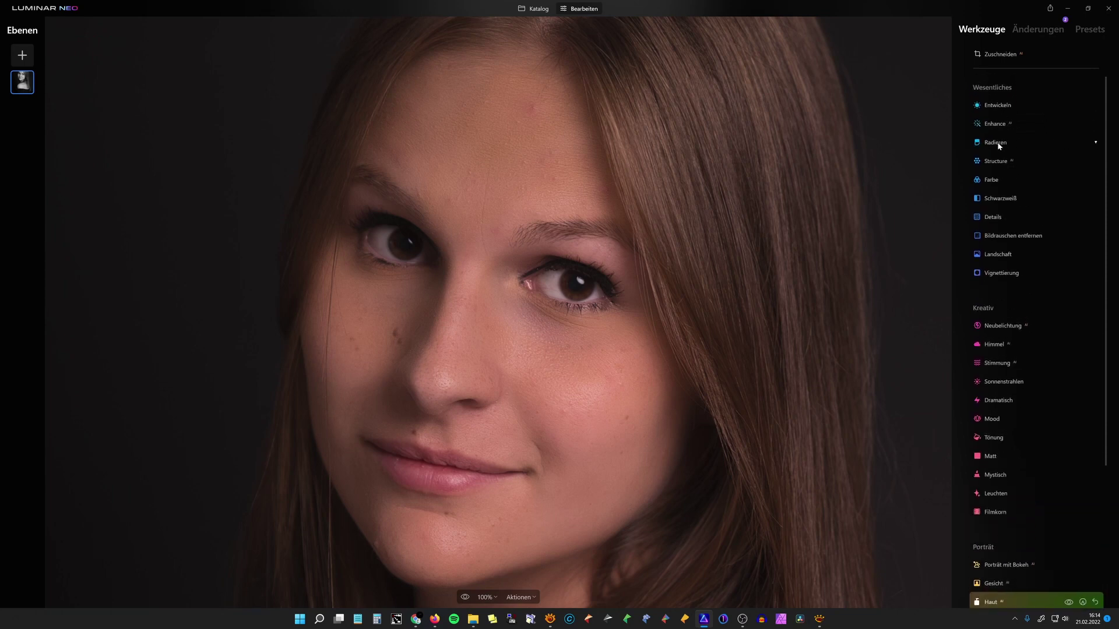
click(998, 144)
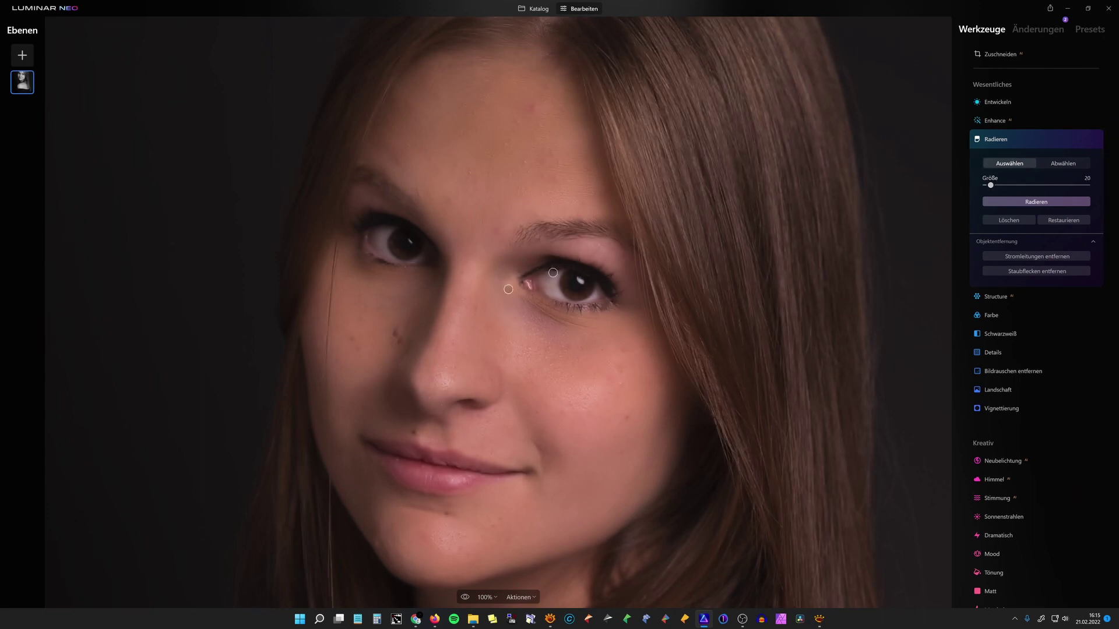
mouse_move(395, 329)
mouse_down()
mouse_move(400, 345)
mouse_move(355, 342)
mouse_up()
click(413, 433)
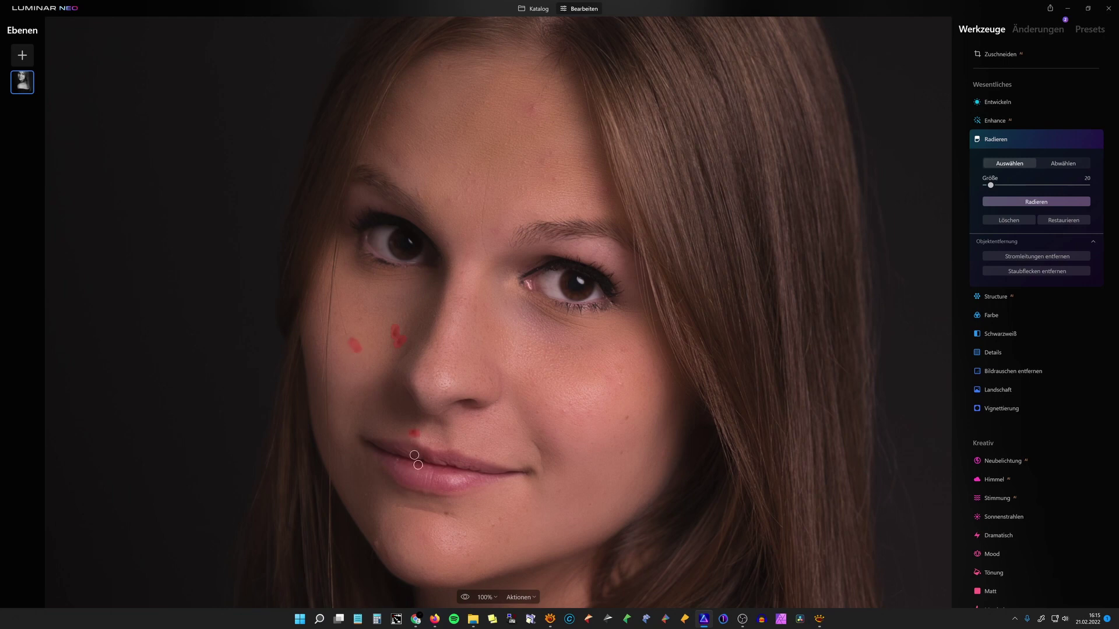
click(448, 513)
click(1037, 203)
Step: Mark the blemishes across the upper and left forehead for erasing
drag(527, 108, 534, 106)
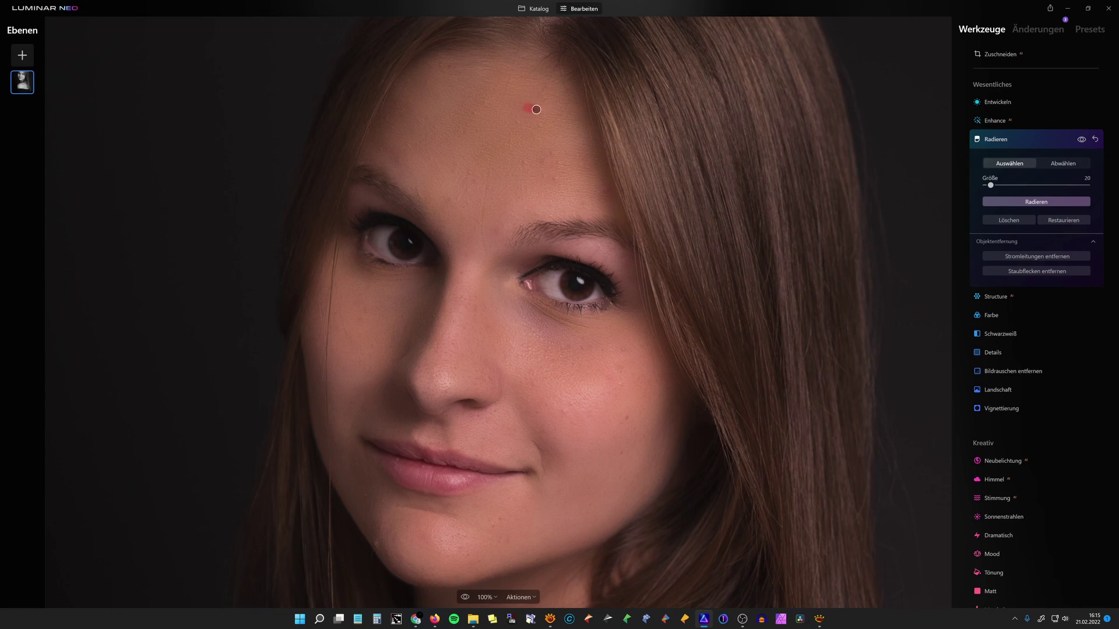
click(553, 181)
drag(524, 167, 537, 165)
click(544, 162)
click(559, 161)
drag(417, 188, 420, 198)
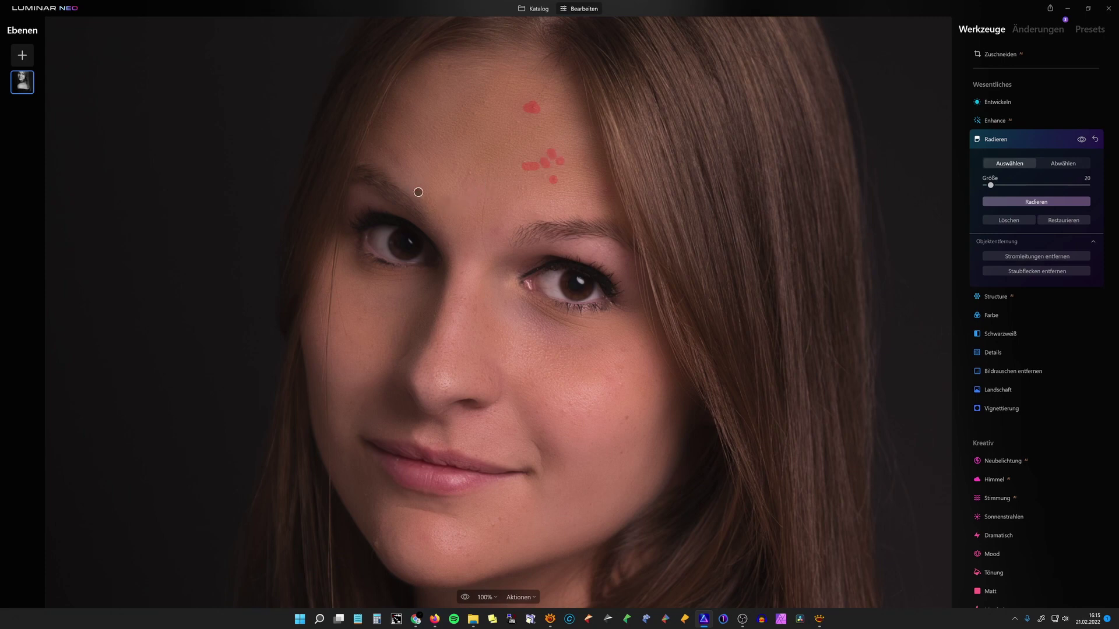
Step: Mark the remaining mid-forehead and hairline spots and erase all forehead blemishes
click(470, 173)
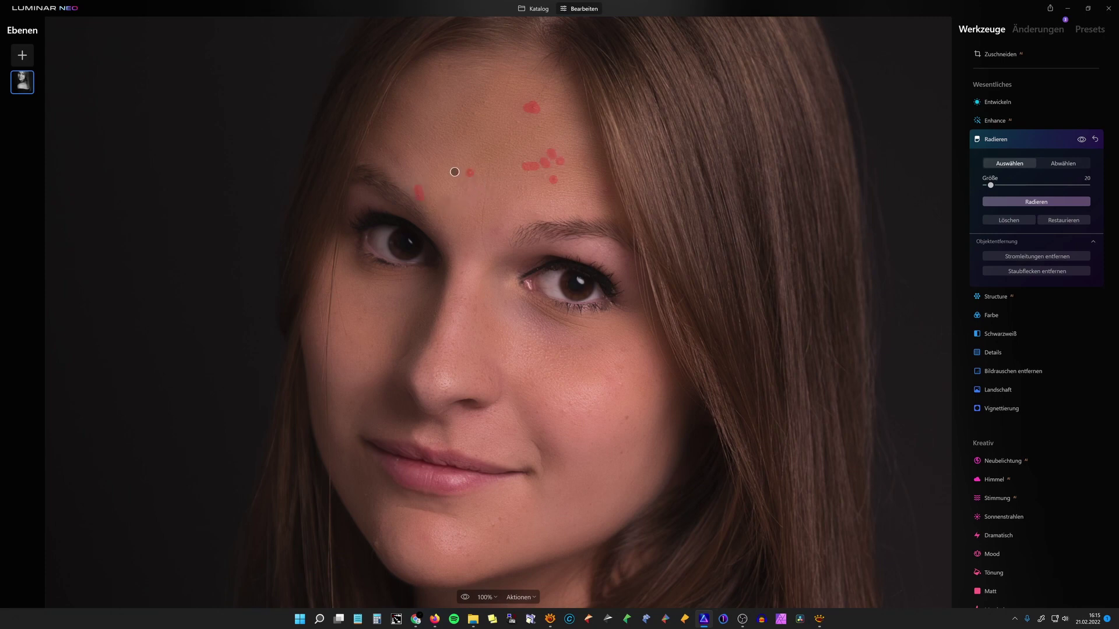
click(465, 132)
click(473, 113)
click(440, 96)
click(451, 67)
click(406, 144)
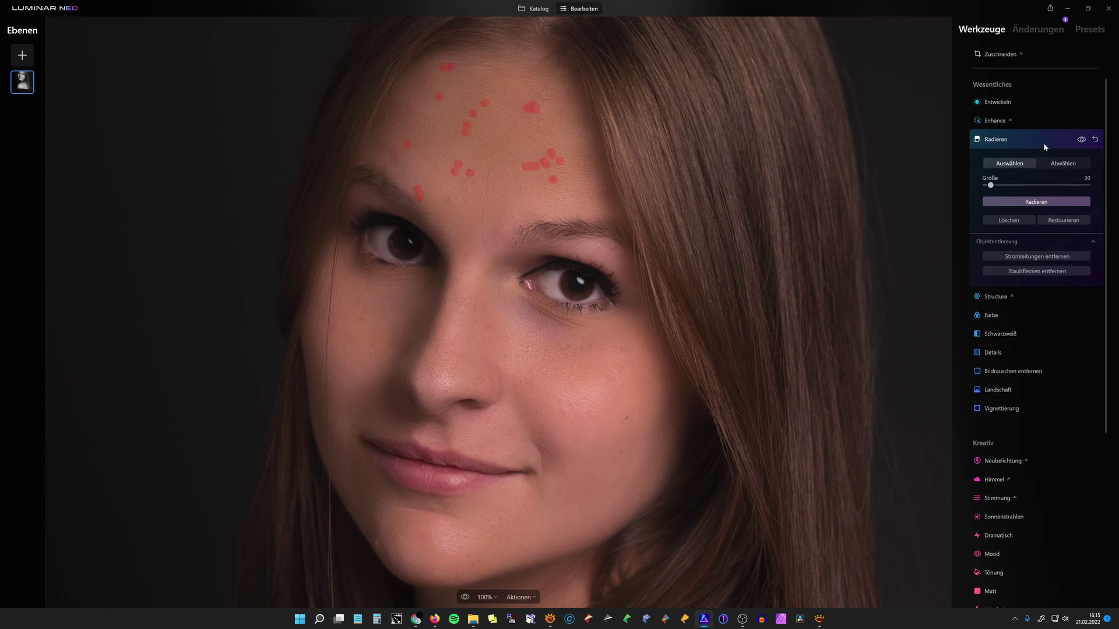
click(1026, 202)
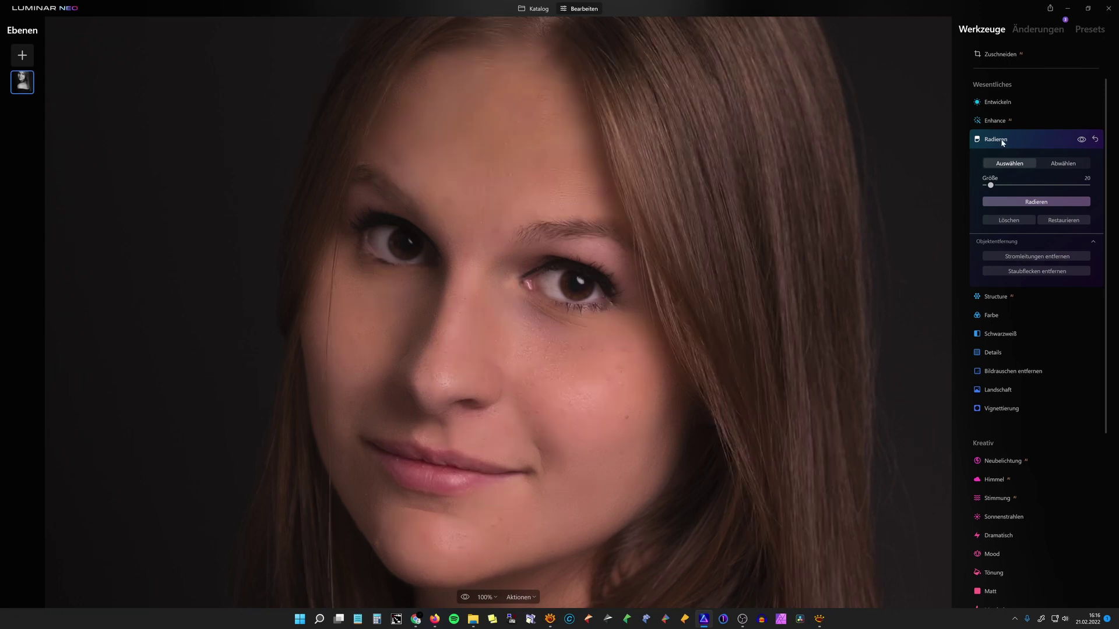
Step: Erase a vertical streak down the middle of the forehead with Radieren
click(1001, 141)
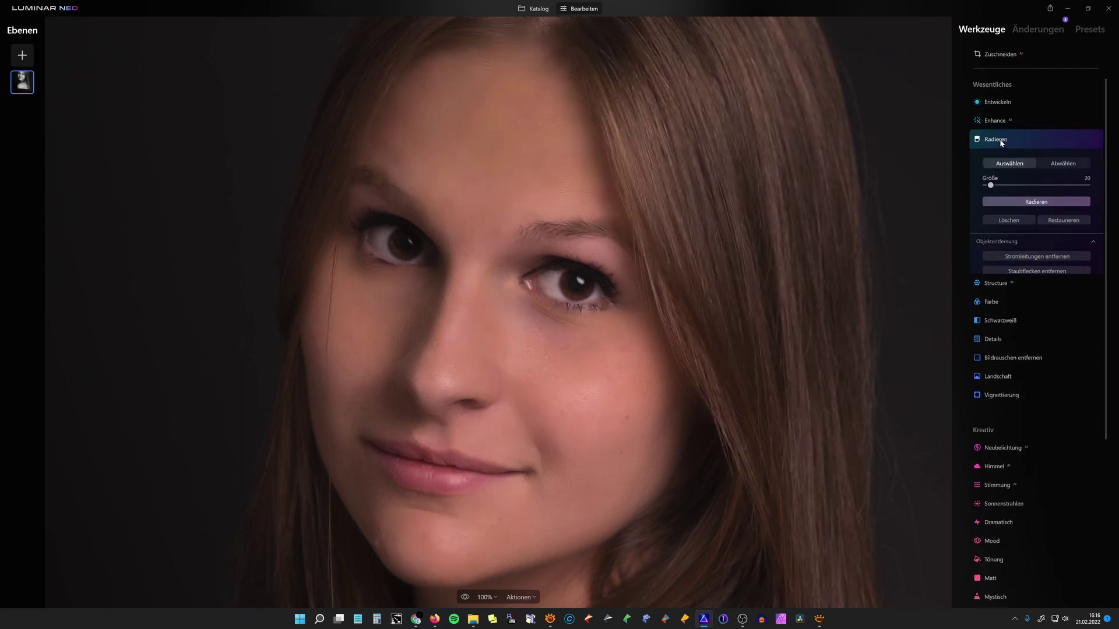
click(1041, 30)
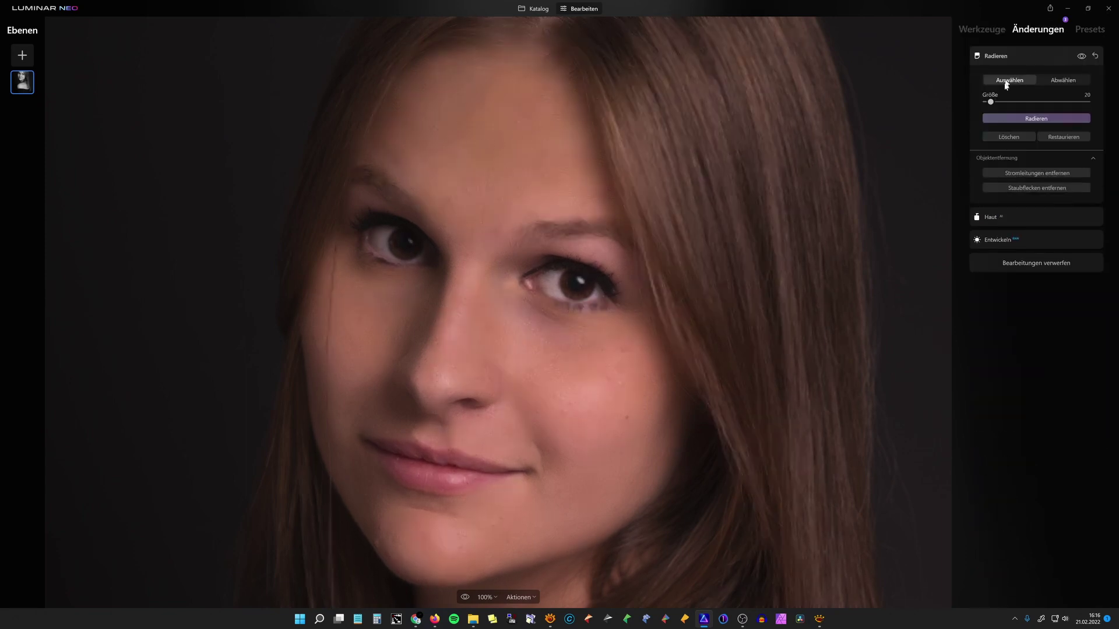
click(990, 30)
click(995, 140)
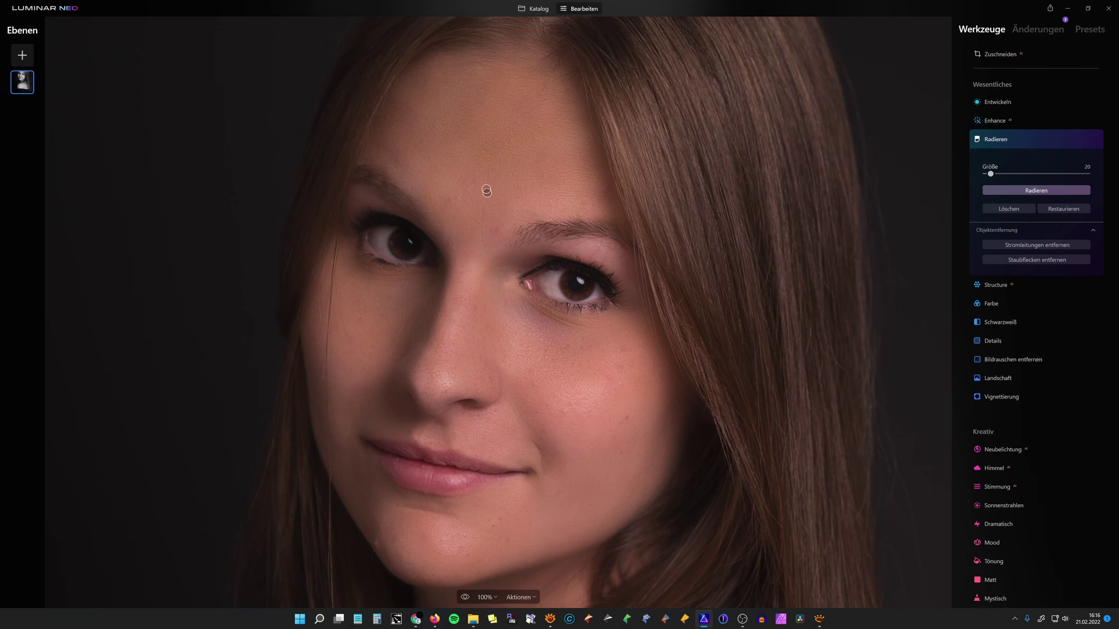
drag(490, 172, 489, 263)
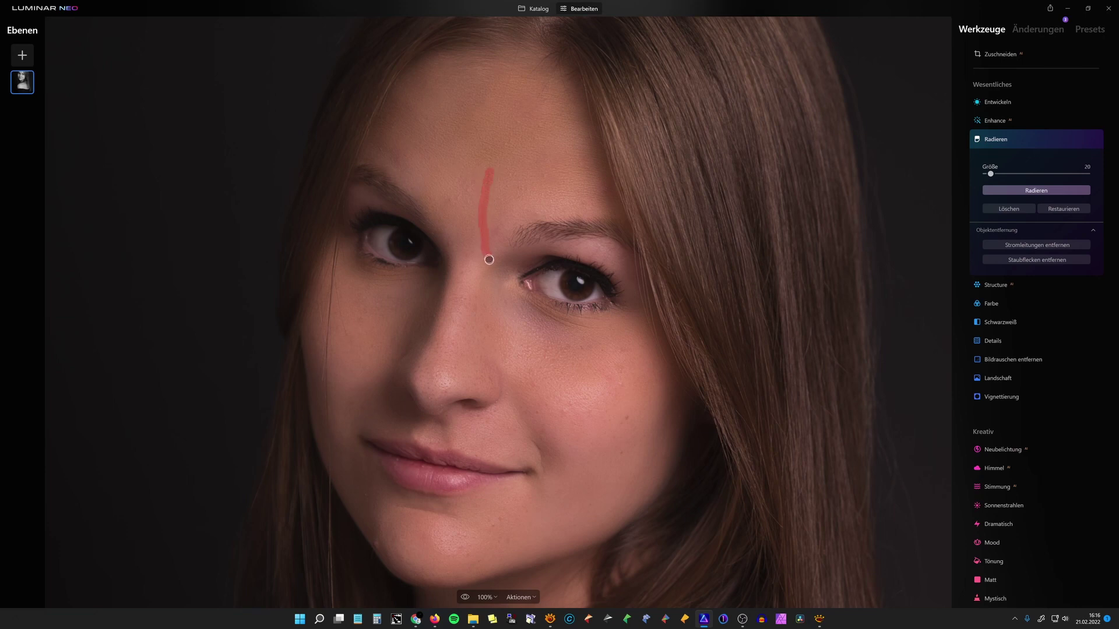
click(1035, 193)
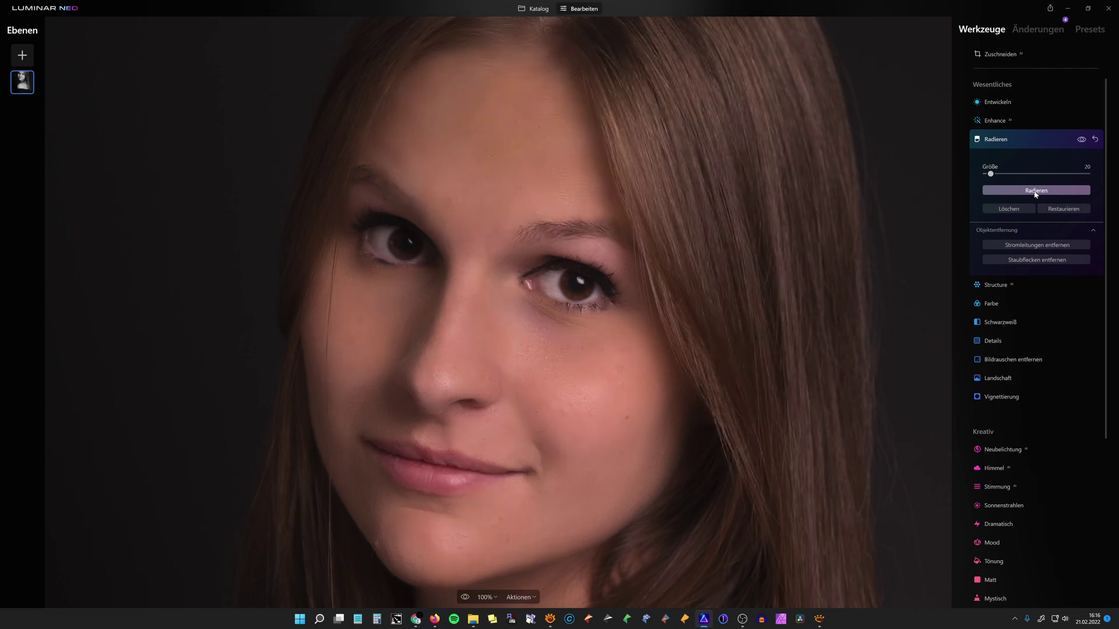
Step: Erase the spots near the hairline and mark another forehead blemish
drag(511, 87, 505, 100)
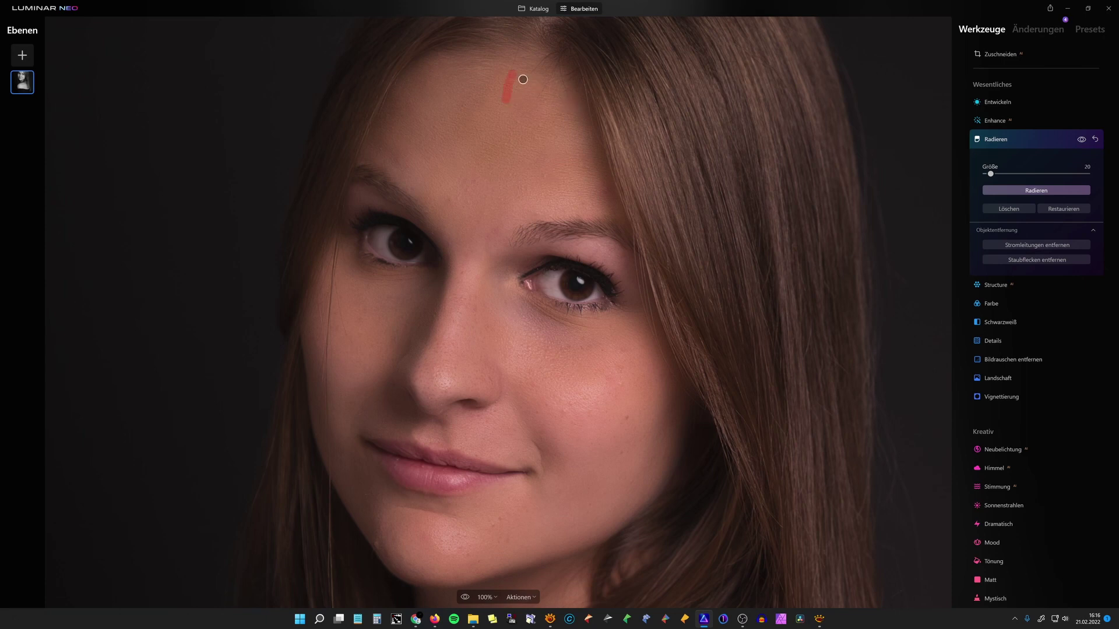
mouse_move(522, 79)
mouse_down()
mouse_move(540, 81)
mouse_move(538, 100)
mouse_up()
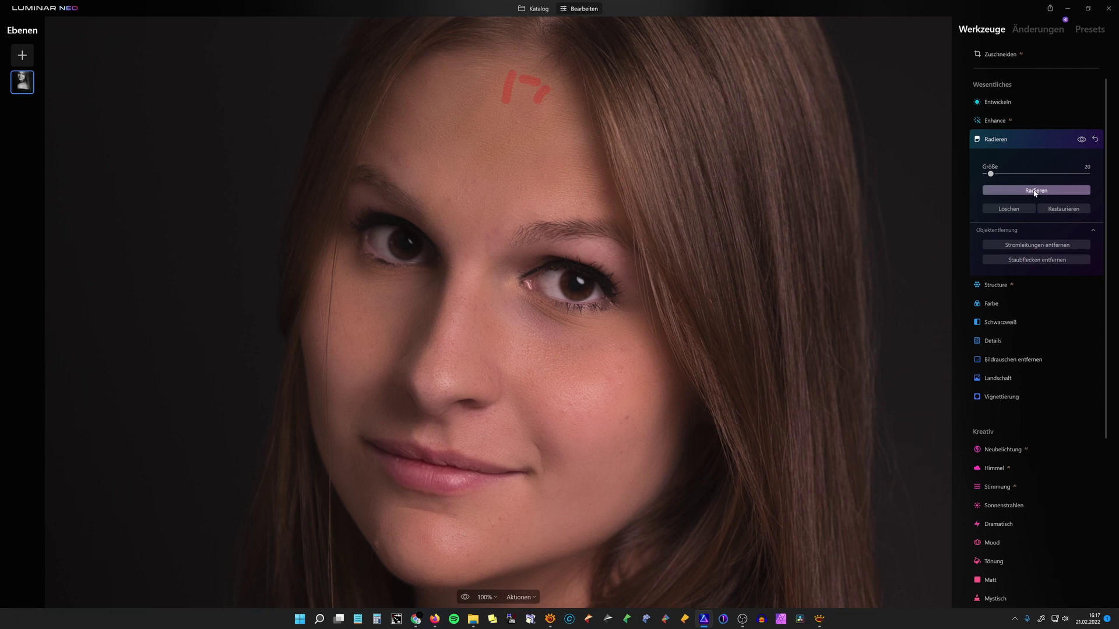
click(1034, 192)
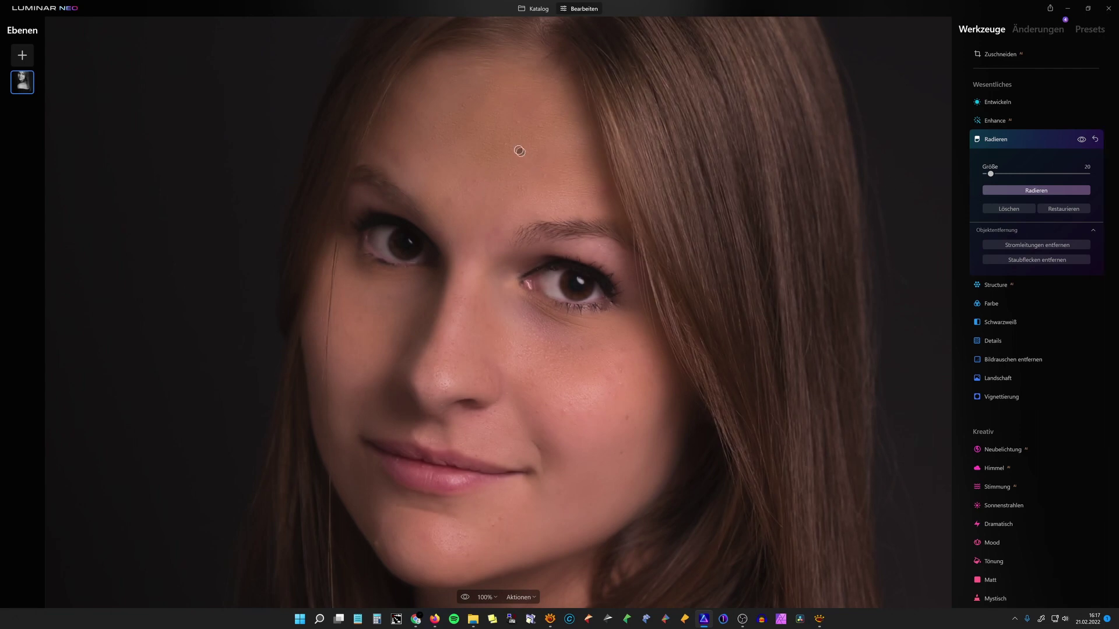
drag(499, 108, 491, 175)
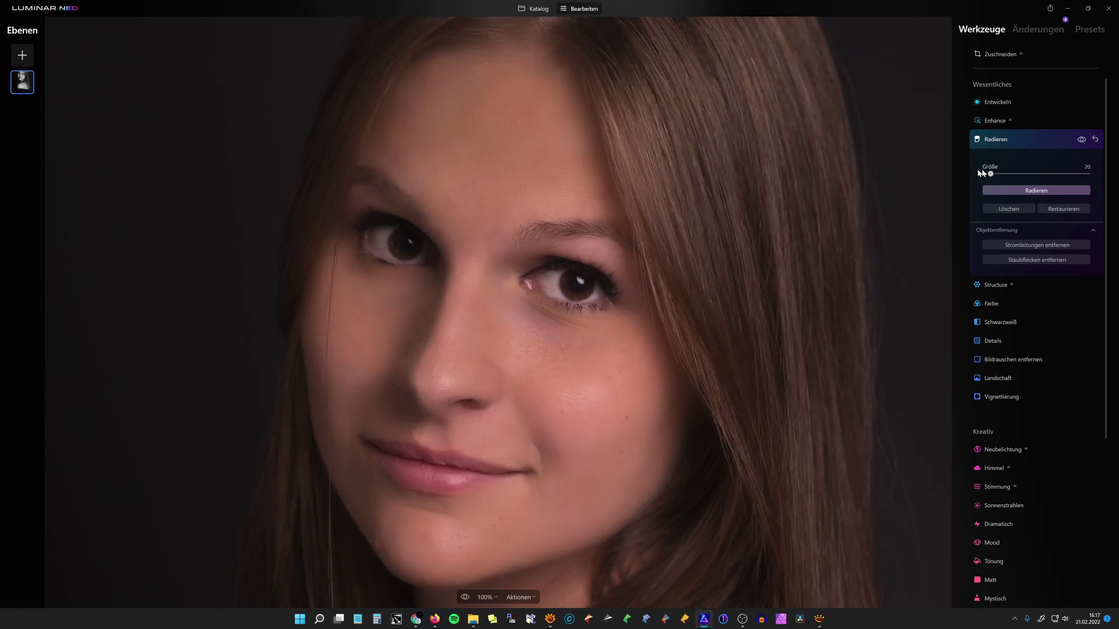
click(1009, 142)
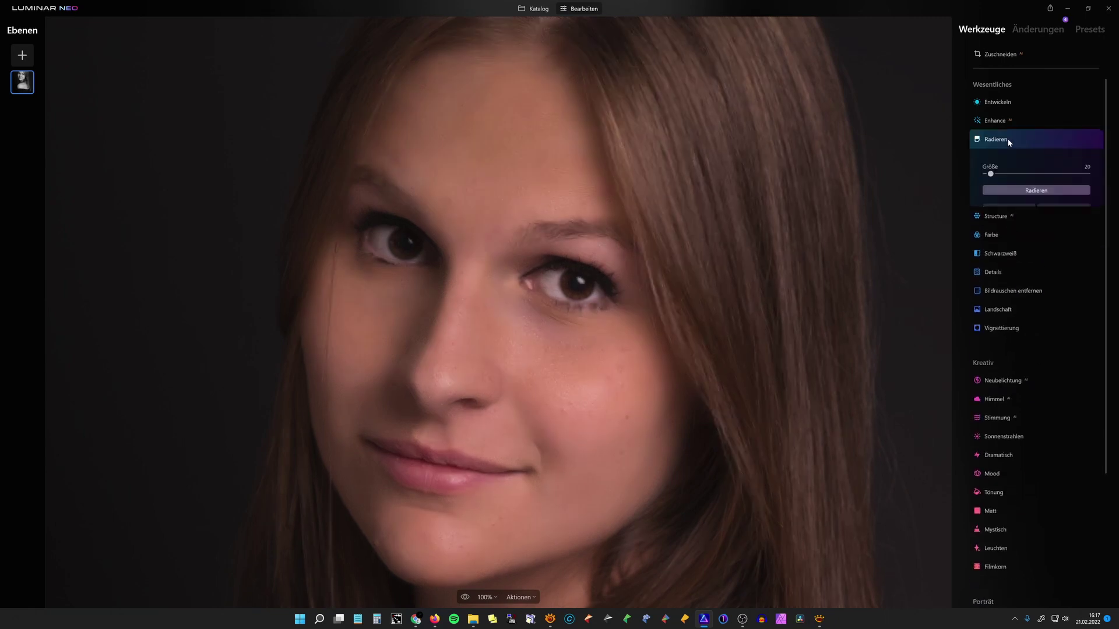
Step: Reopen Radieren and mark the small spots on the right cheek
click(1037, 30)
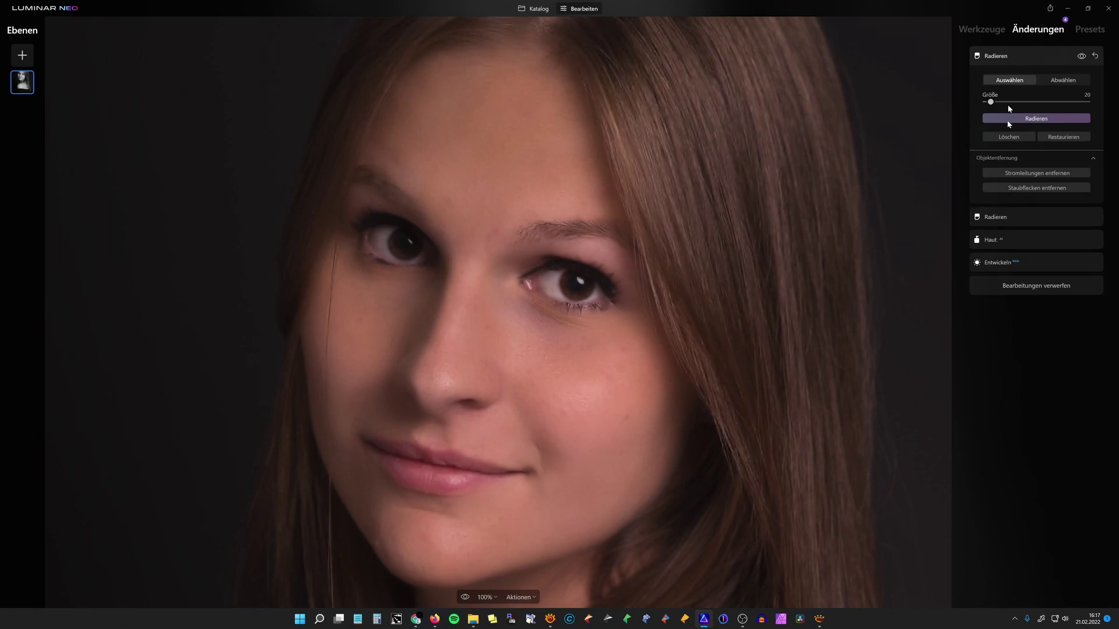
click(985, 31)
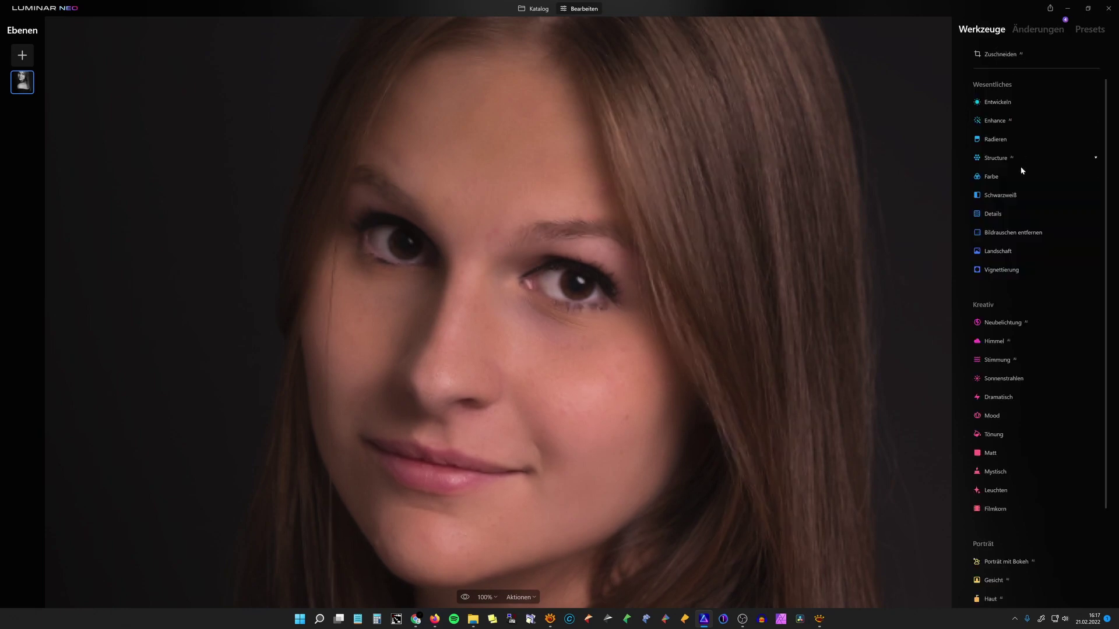
click(996, 142)
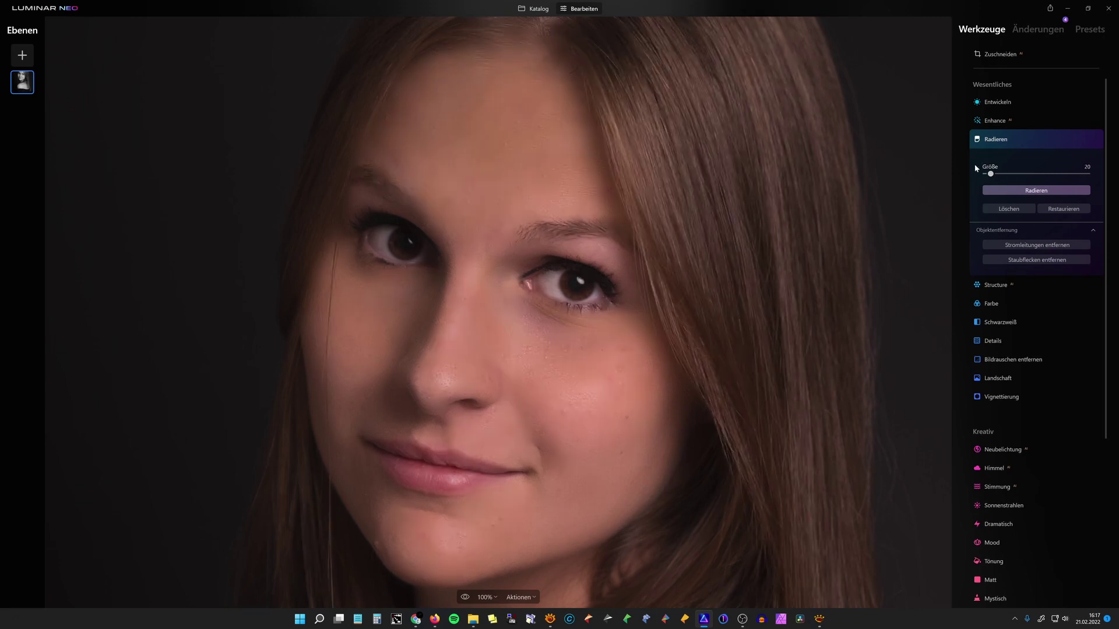
click(627, 417)
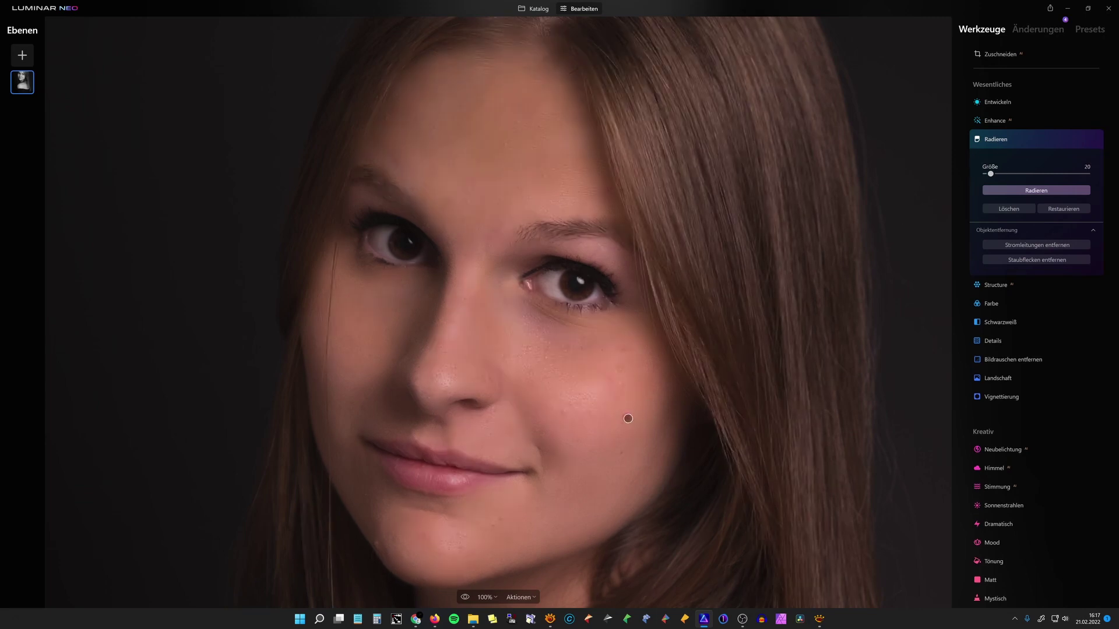
click(623, 450)
click(560, 491)
Step: Mark the cluster of blemishes on the chin for removal
click(500, 518)
click(494, 527)
click(500, 542)
click(510, 539)
click(460, 555)
click(465, 535)
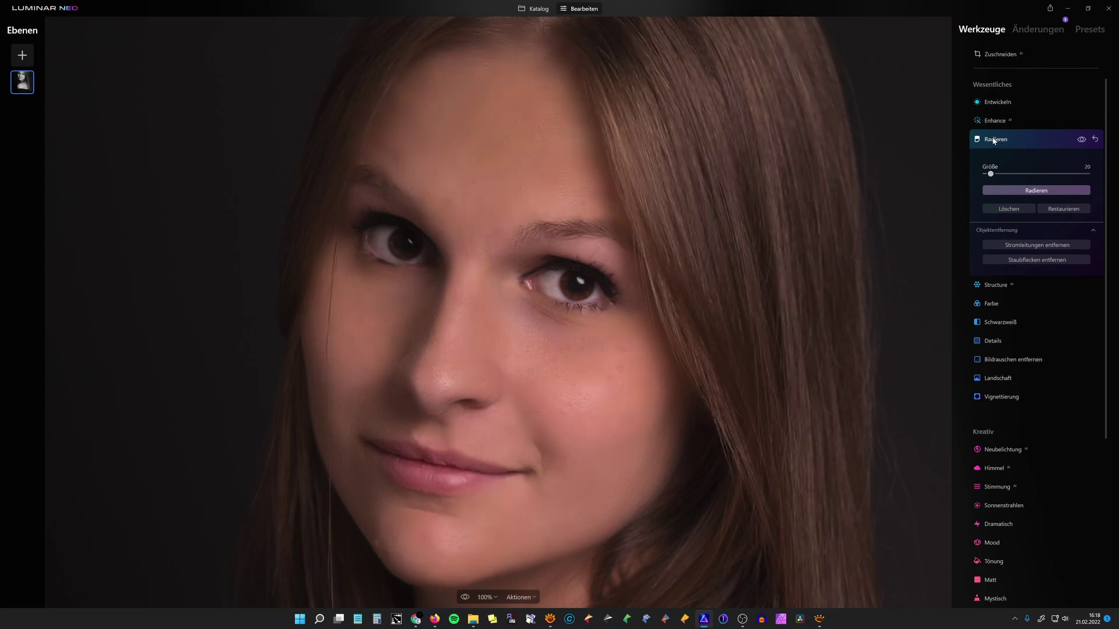
Step: Erase the blemishes on the lower left jaw and chin
click(994, 140)
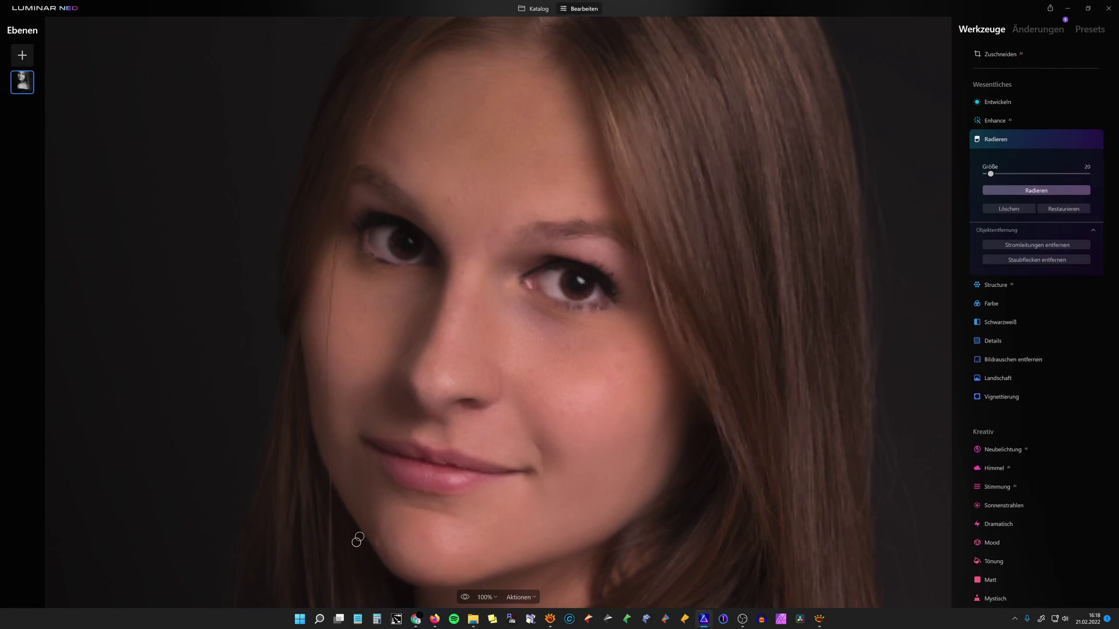
drag(372, 531, 391, 561)
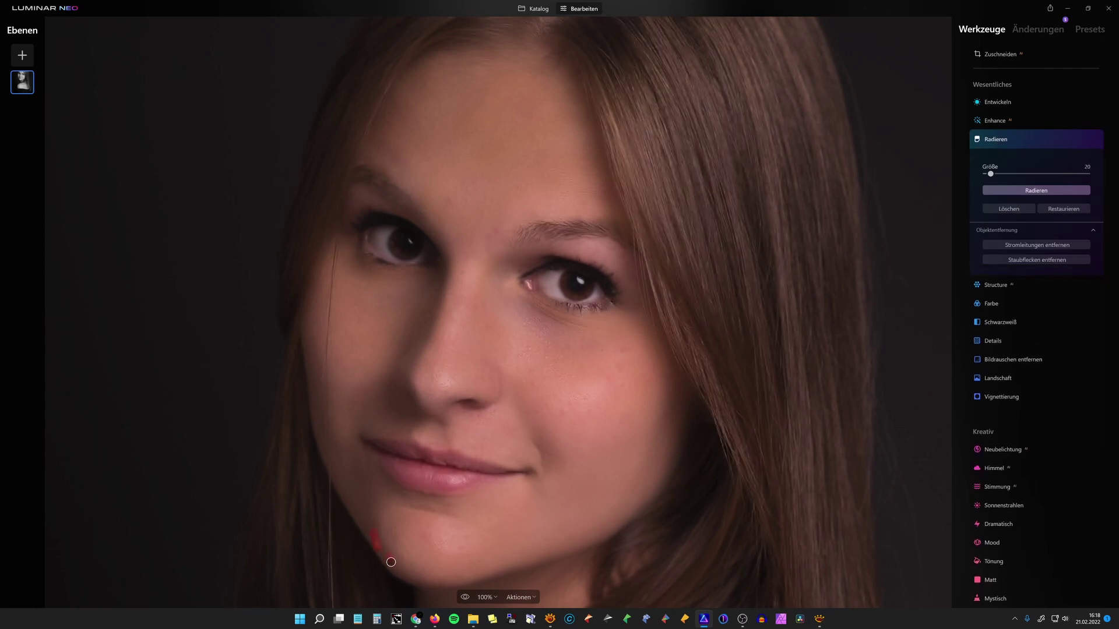
click(423, 537)
drag(365, 493, 368, 504)
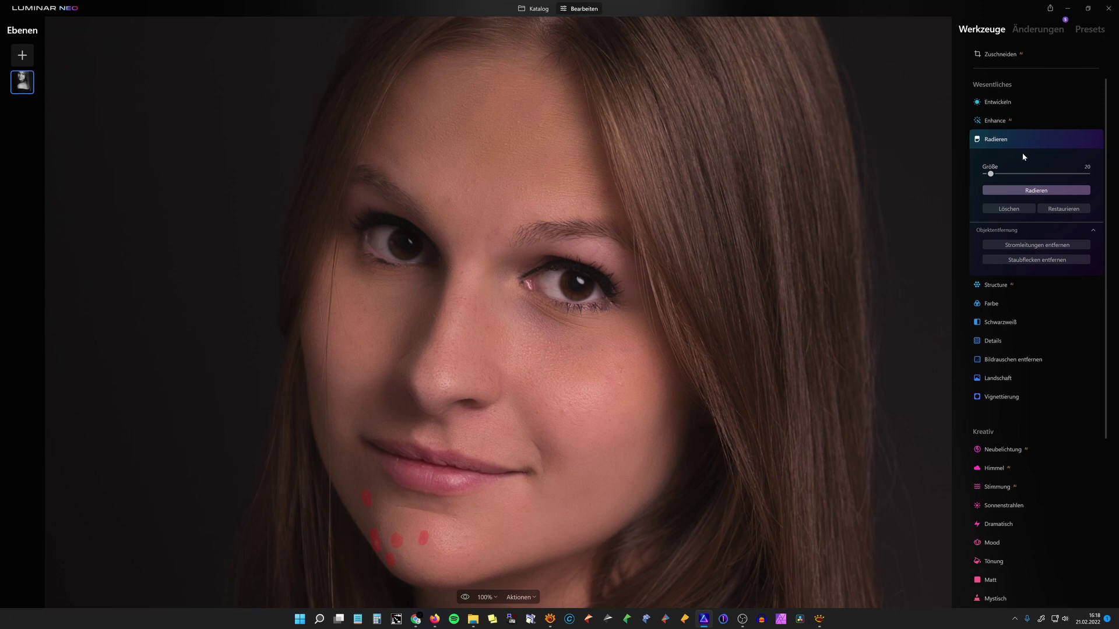
click(1034, 191)
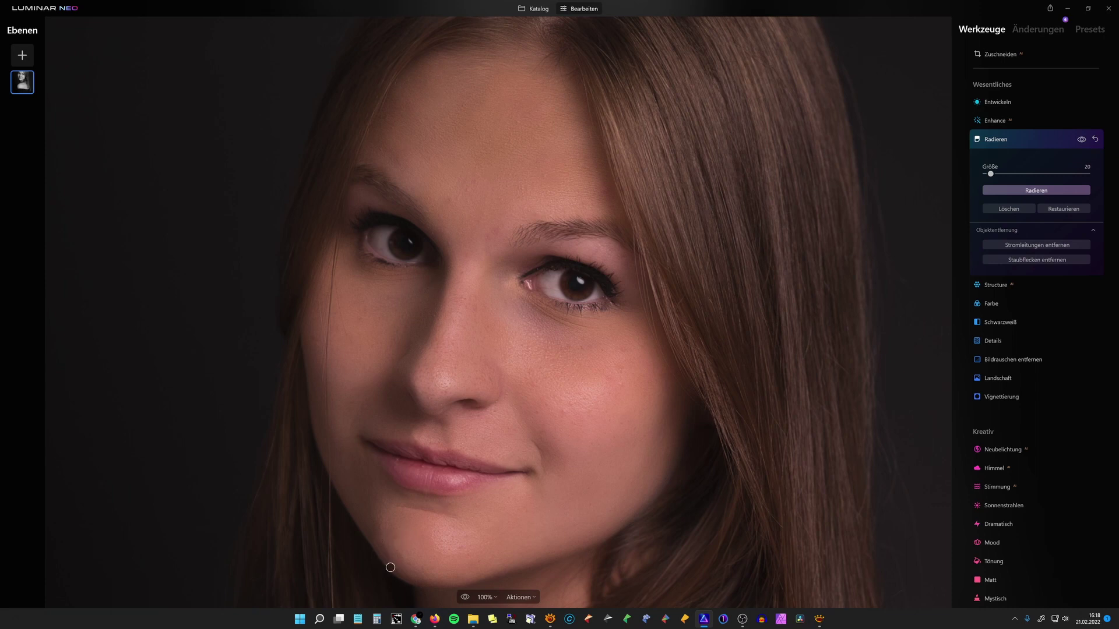
Step: Erase the two remaining chin spots near the jawline
click(1095, 140)
click(379, 529)
click(377, 544)
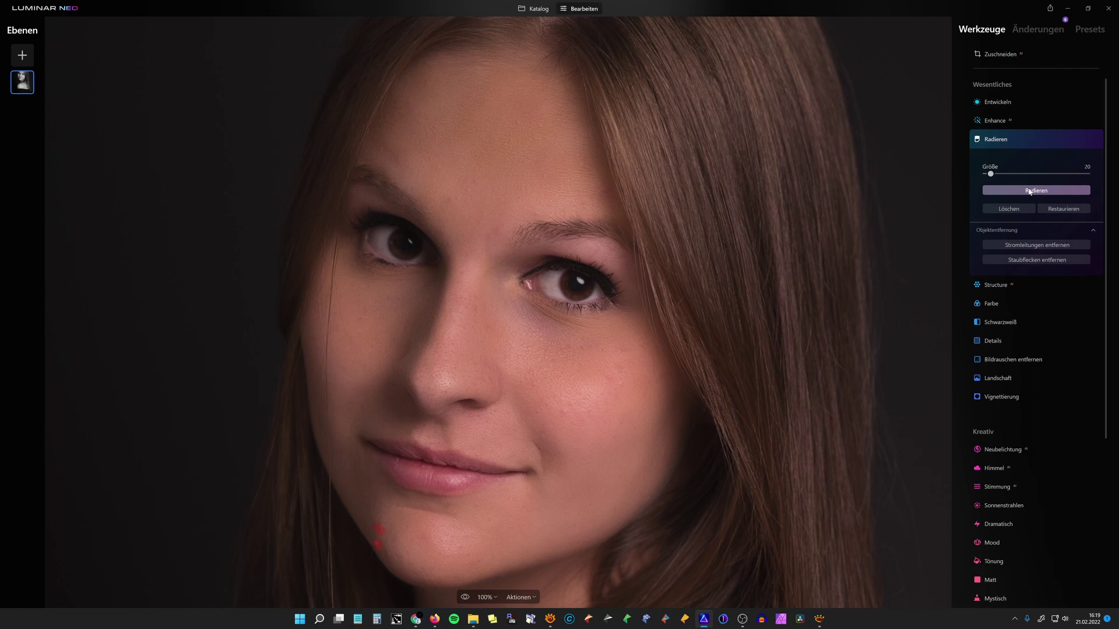
click(1029, 191)
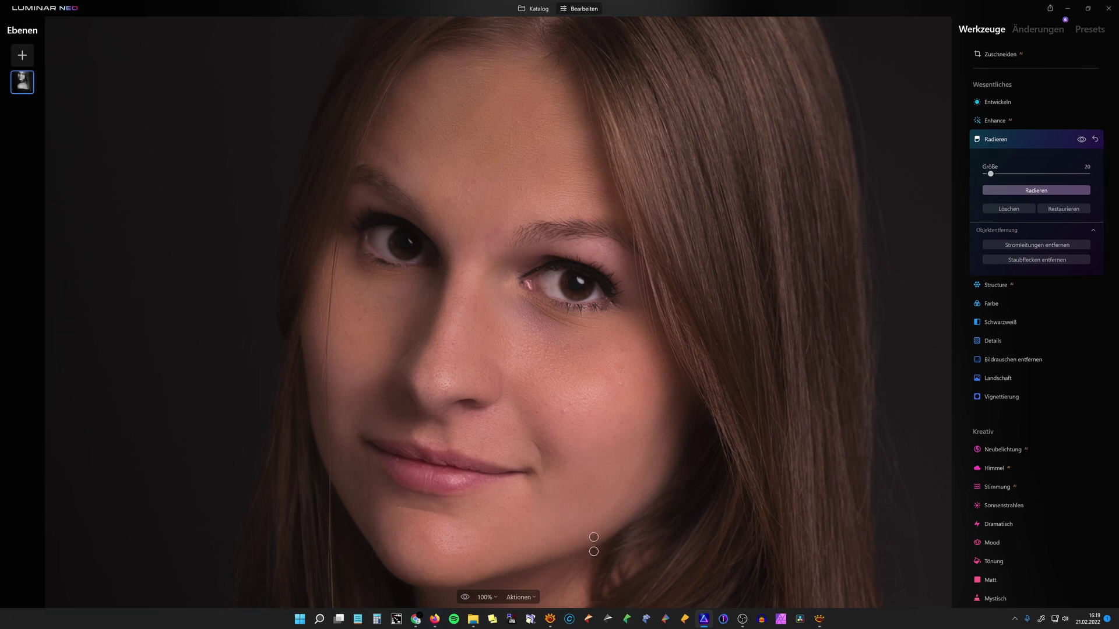
Step: Fit the whole portrait on screen and expand the Porträt > Gesicht settings
click(487, 597)
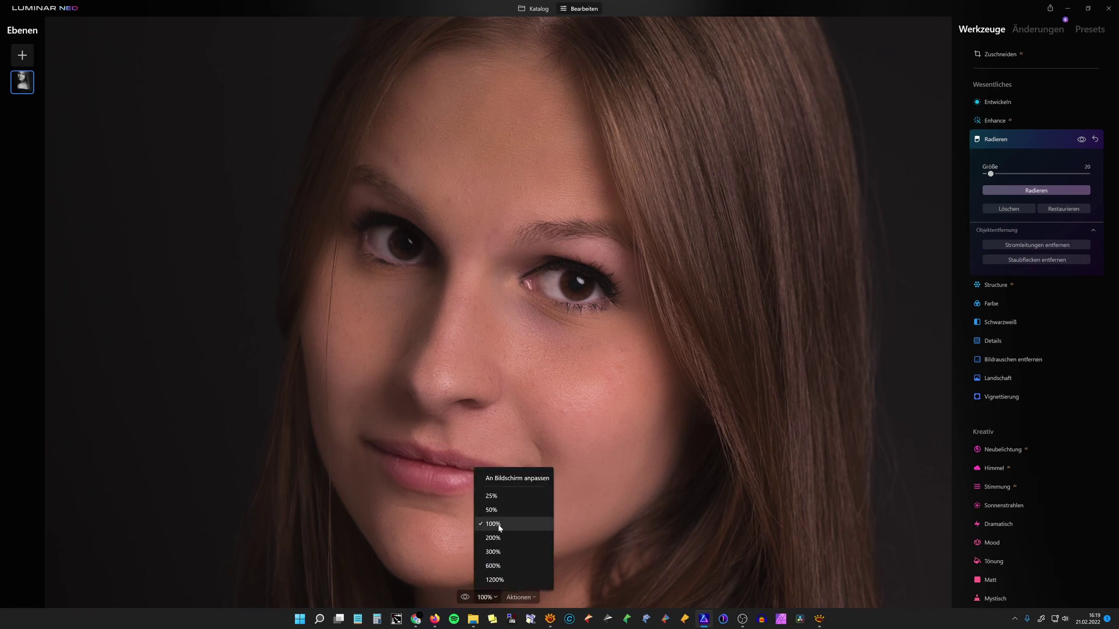
click(511, 478)
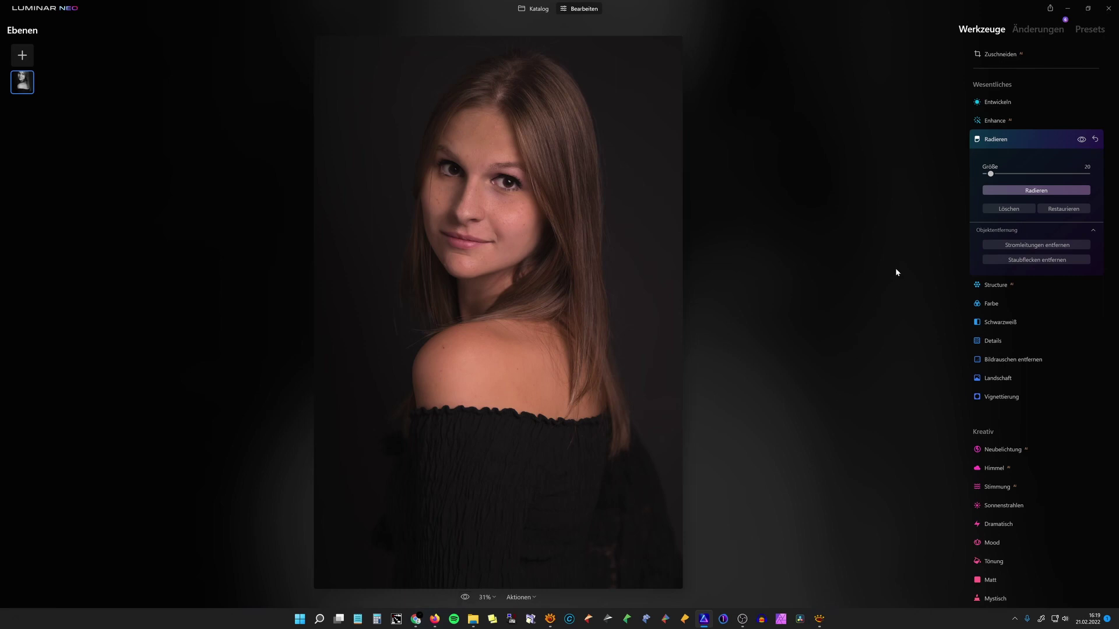
scroll(1054, 496, down, 5)
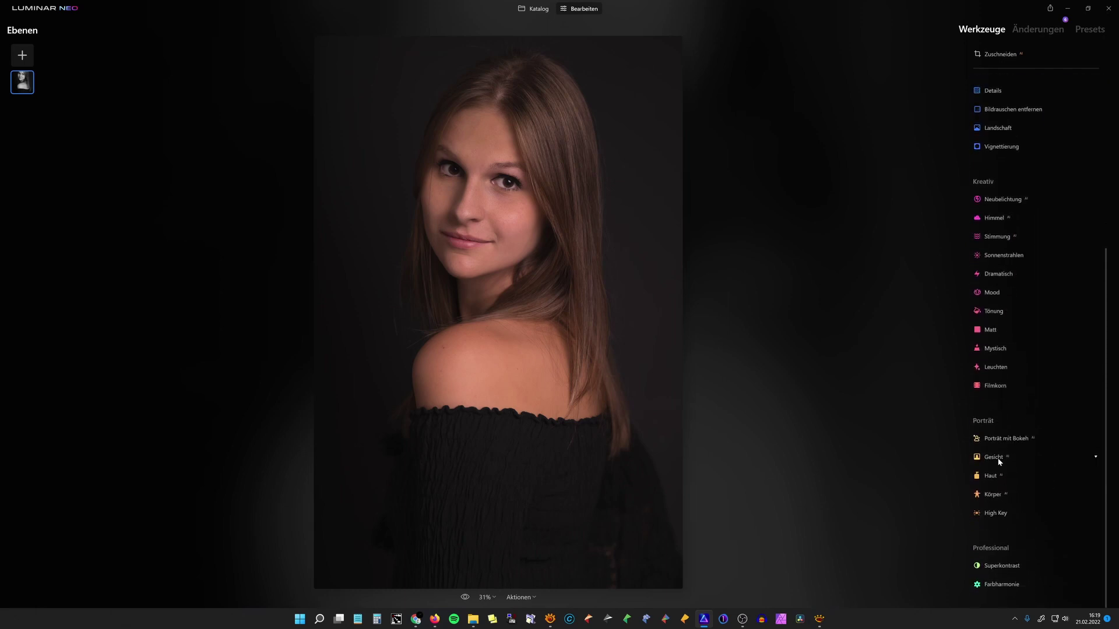
click(997, 459)
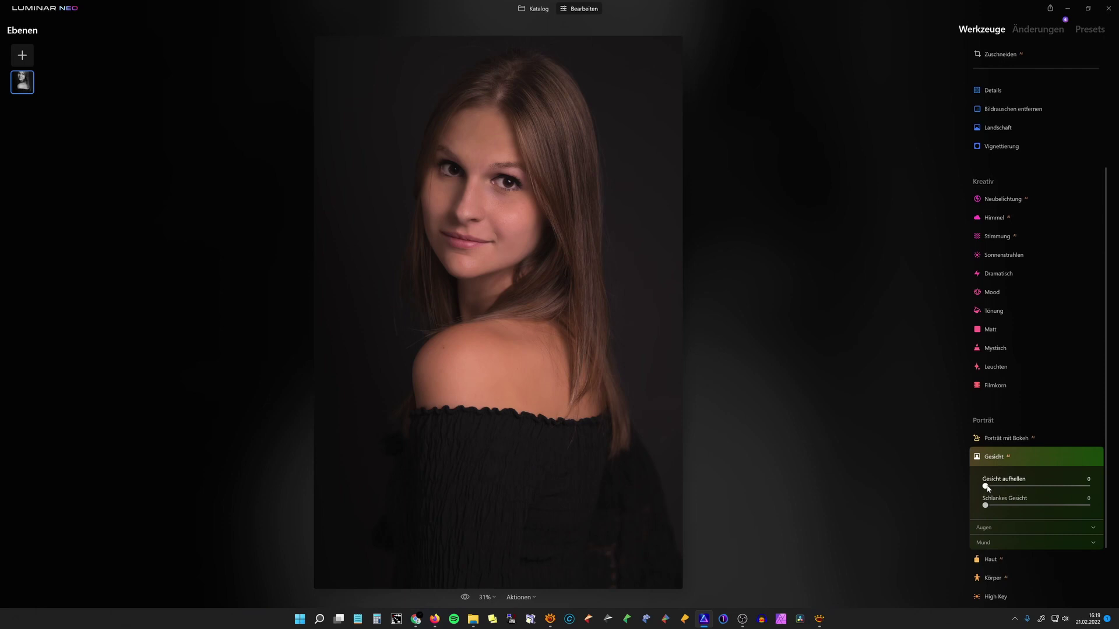
Step: Set Gesicht aufhellen to 17, expand Augen and zoom to 100% on the eyes
drag(987, 488, 1005, 488)
click(989, 528)
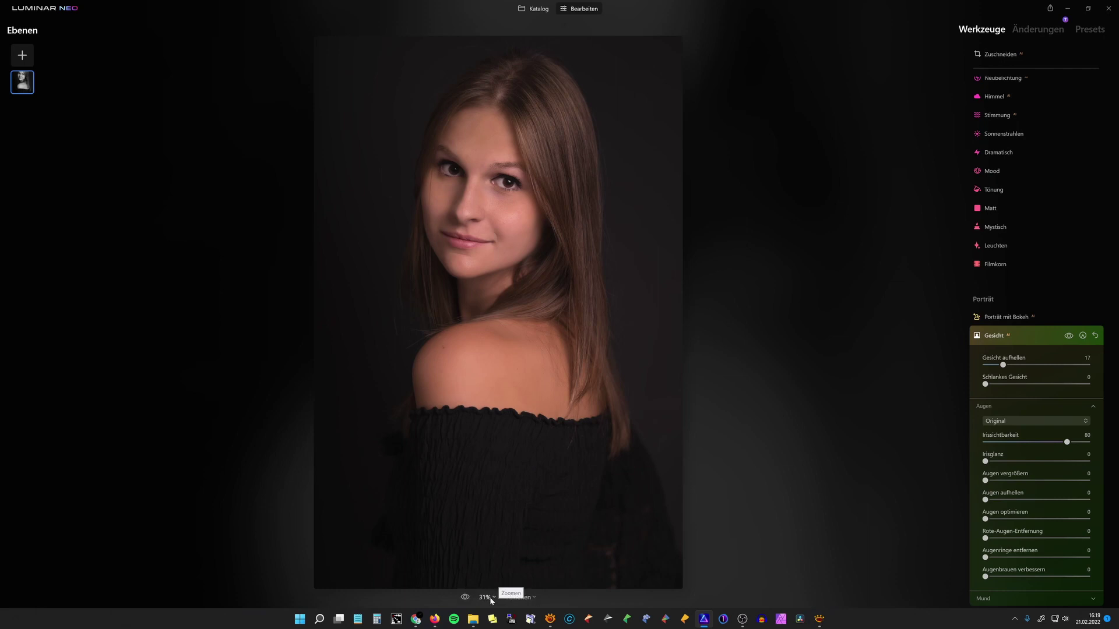
click(508, 184)
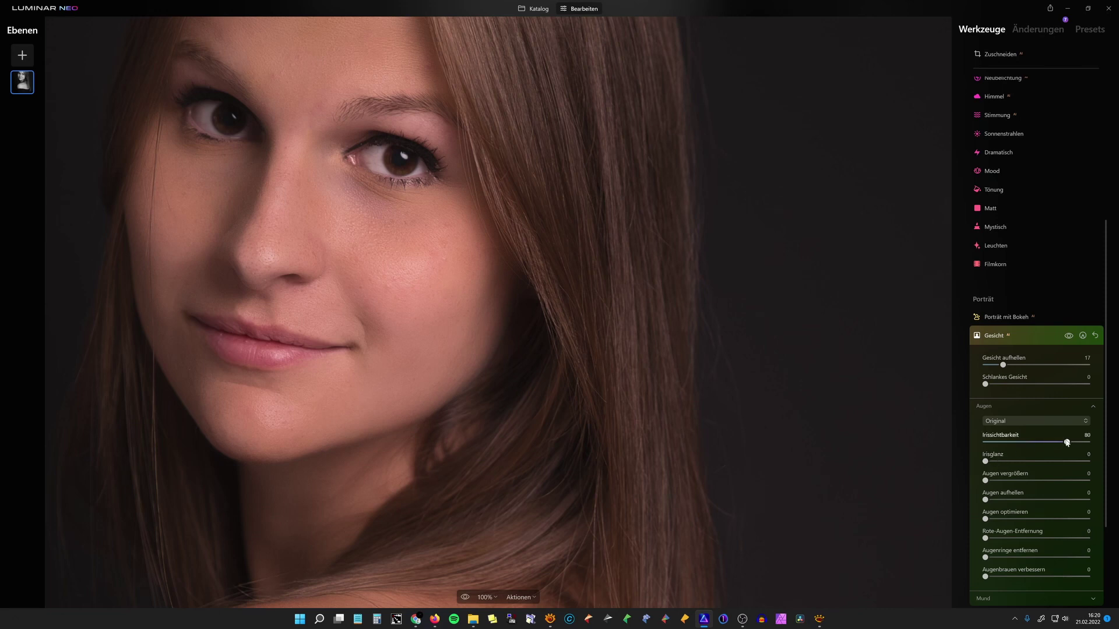
Step: Set iris visibility 85, iris shine 17, eye brightening 12, dark circles 42, eyebrows 31
drag(1067, 442, 1072, 444)
drag(985, 462, 1003, 462)
drag(985, 499, 998, 499)
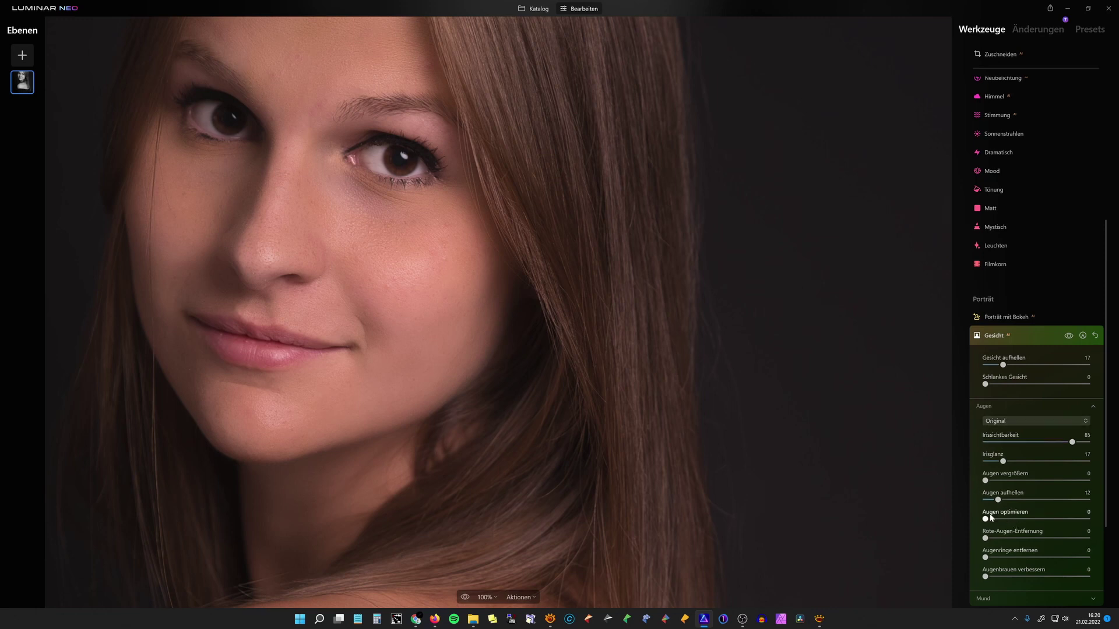
drag(985, 518, 1014, 519)
drag(985, 557, 1021, 558)
drag(1021, 557, 1029, 557)
drag(984, 577, 1073, 576)
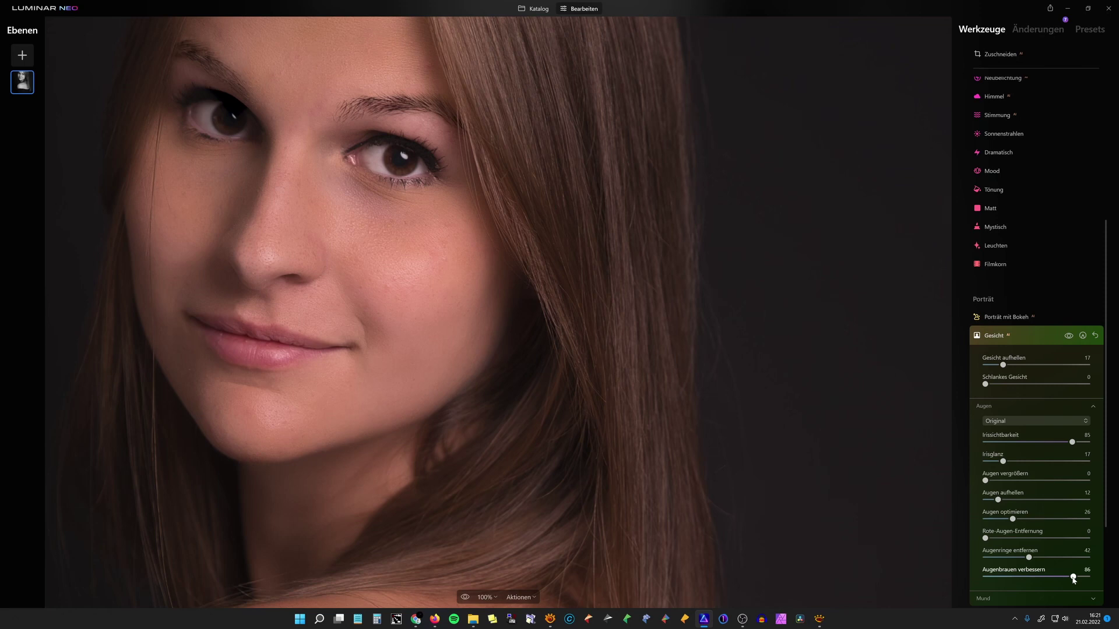
drag(1073, 577, 1018, 577)
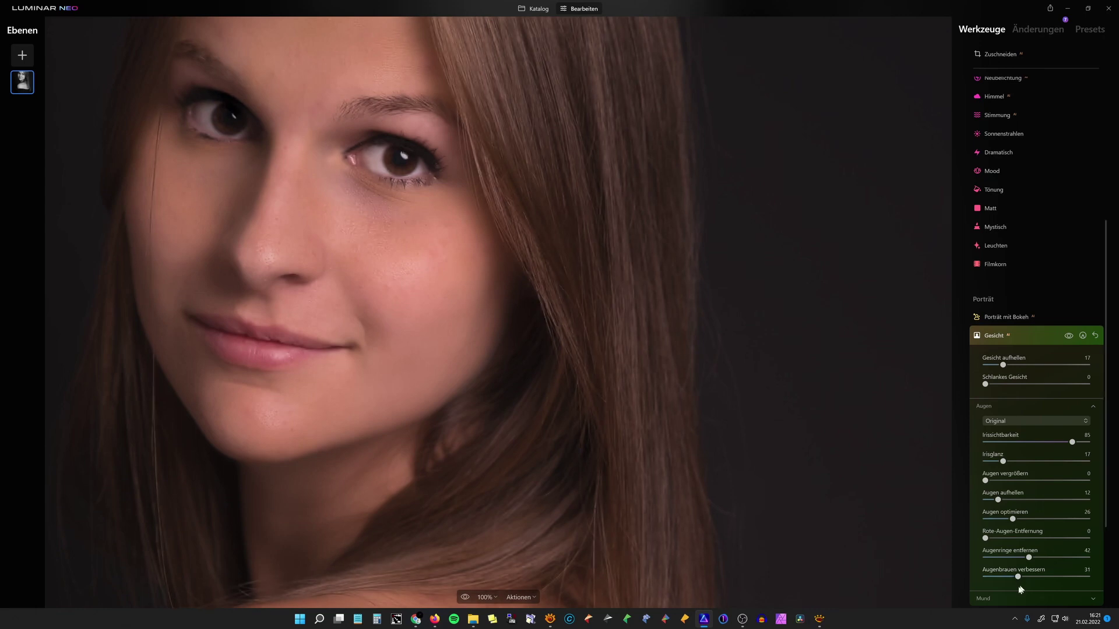
Step: In the Mund section, set lip redness 32, lip emphasis 53 and lip saturation 29
scroll(1071, 571, down, 3)
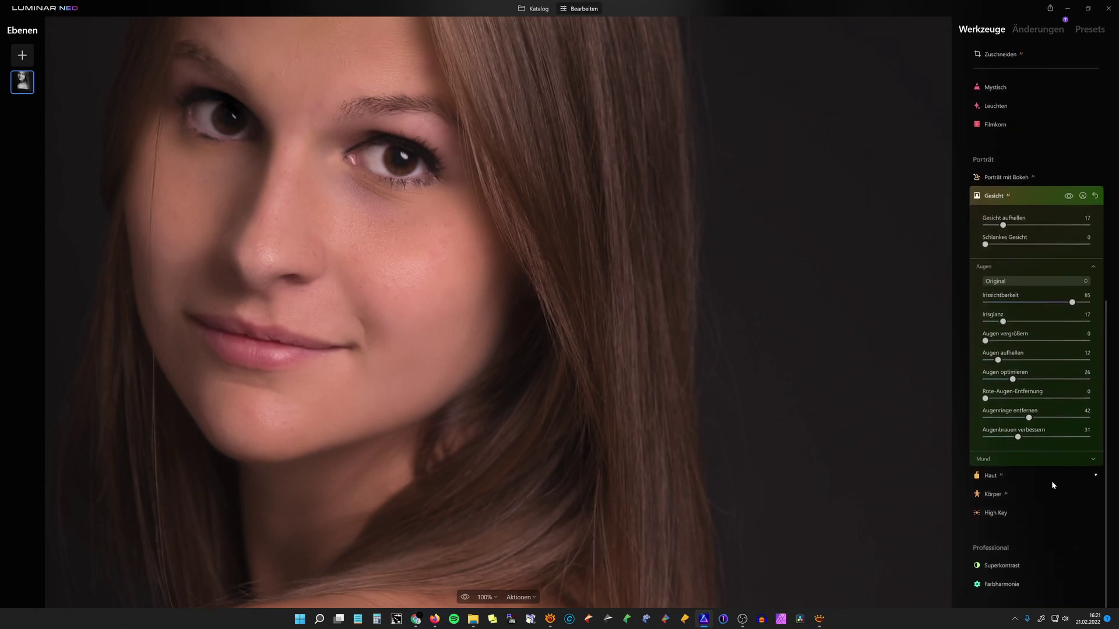
click(1091, 461)
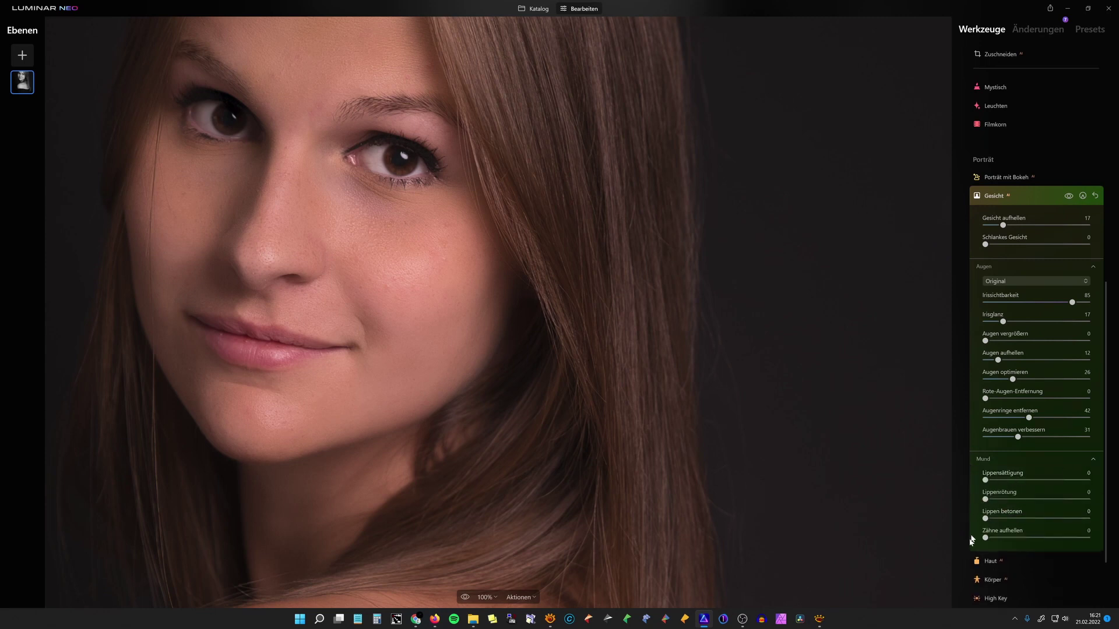
drag(986, 499, 997, 499)
drag(996, 500, 1018, 499)
drag(985, 519, 1040, 519)
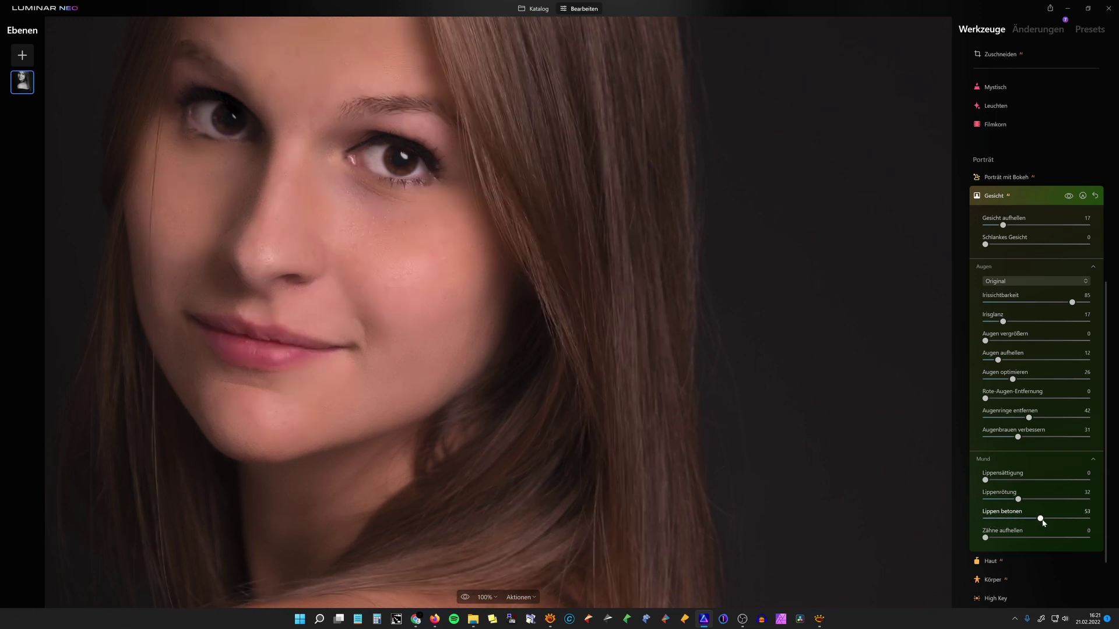
drag(985, 480, 1010, 481)
drag(1010, 483, 1018, 484)
Step: Toggle between the original and edited portrait to compare the retouching
click(466, 599)
click(465, 597)
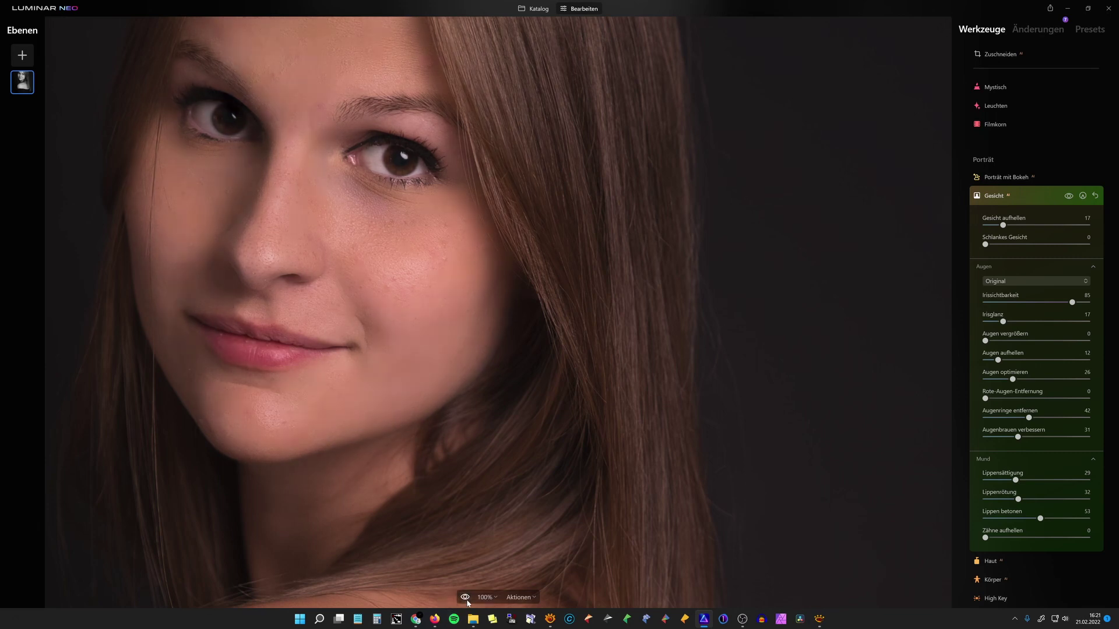
click(465, 598)
click(465, 597)
click(465, 599)
Step: Collapse the Gesicht settings, glance at Körper unchanged, and fit the full portrait on screen
click(990, 196)
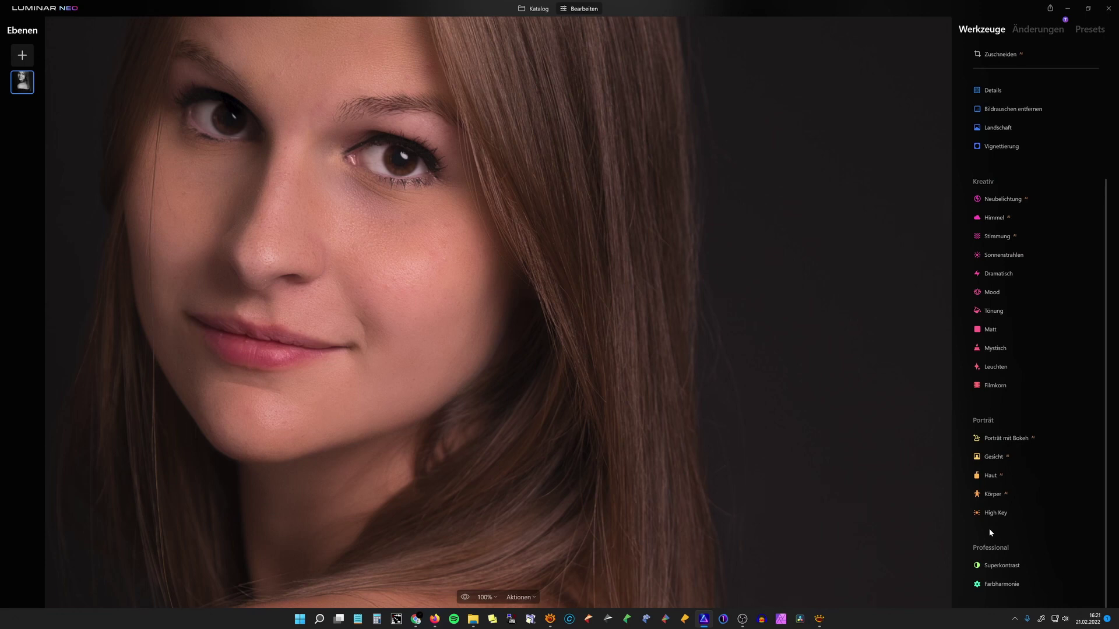
click(989, 494)
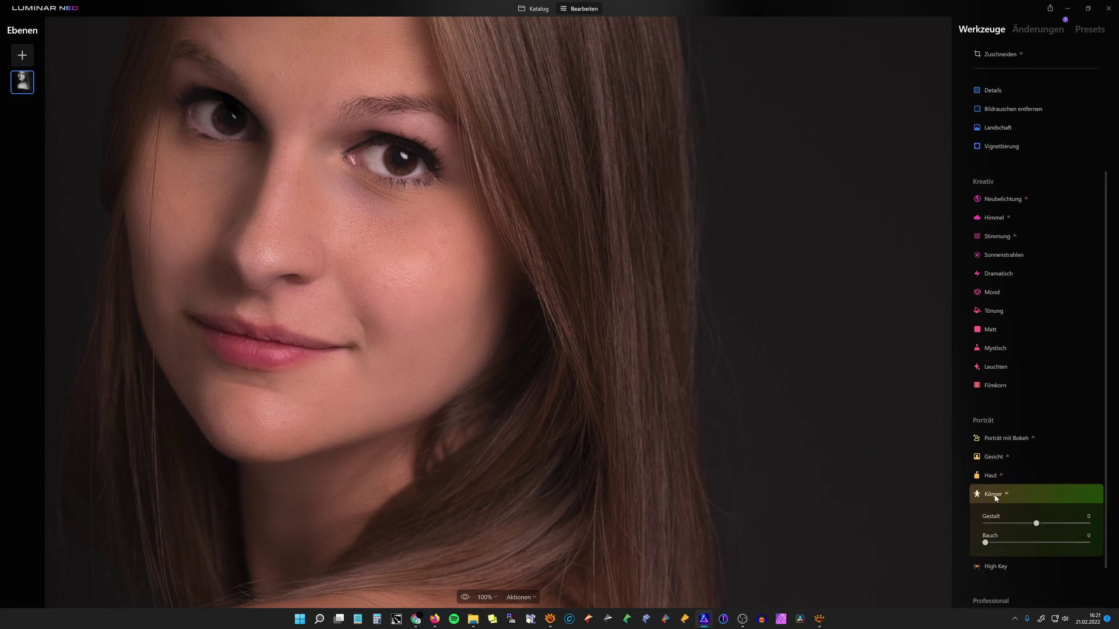
click(995, 497)
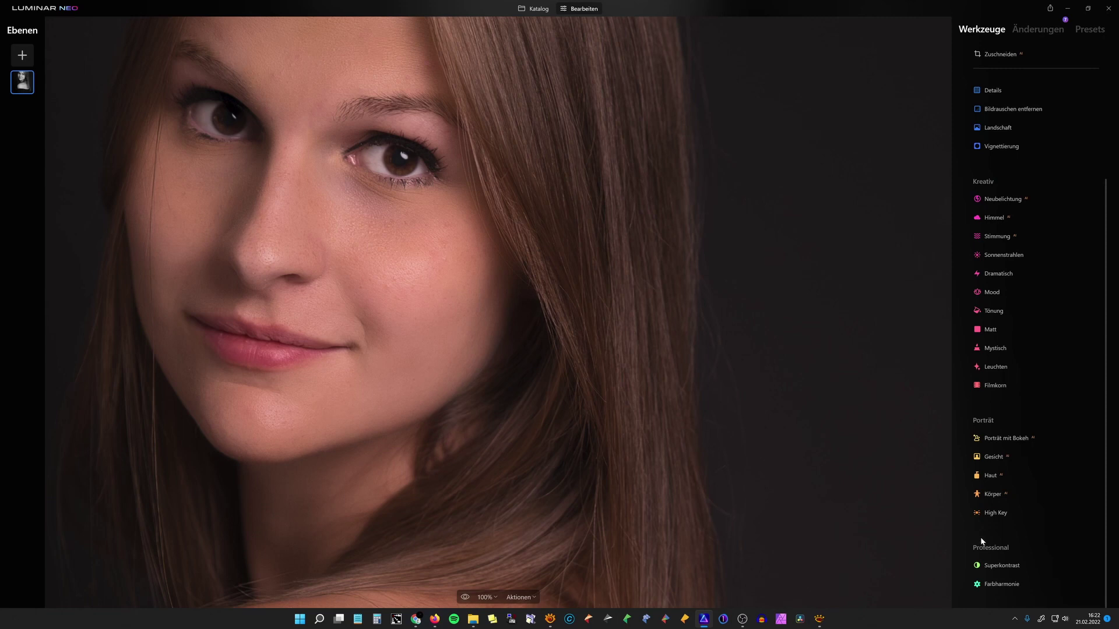
click(385, 279)
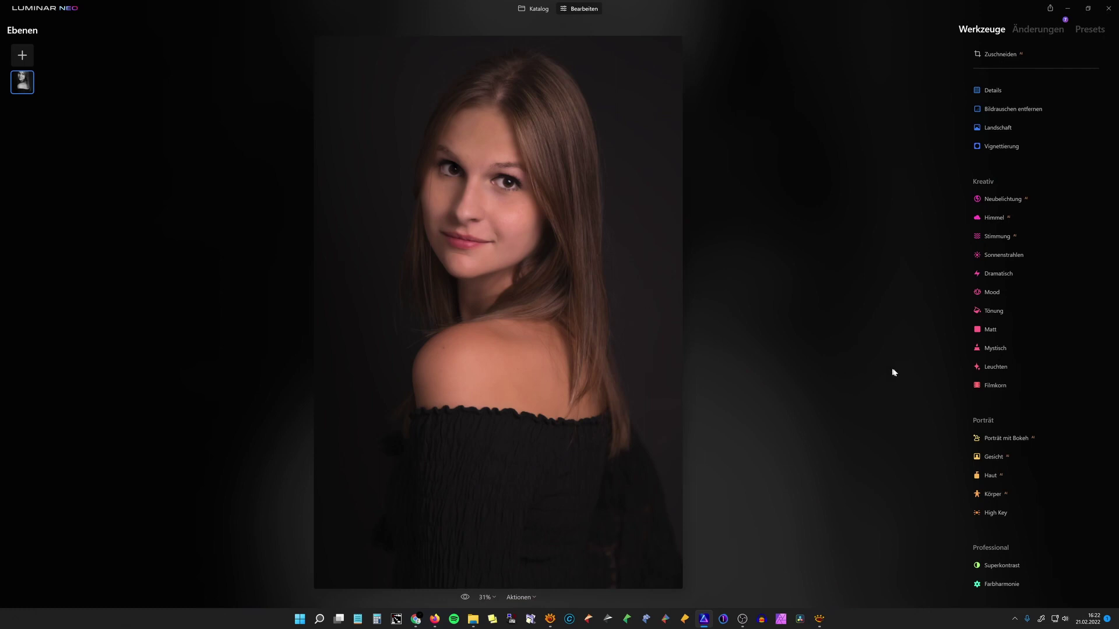
Step: Add a Leuchten Sanfter Fokus glow with Menge set to 5
click(994, 366)
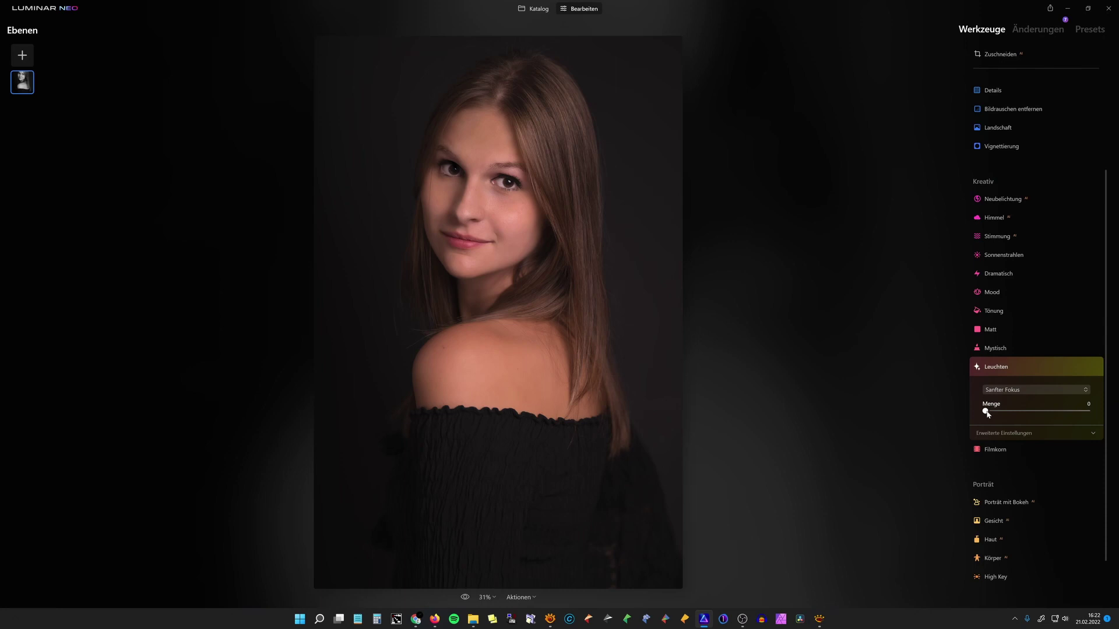
drag(986, 412, 993, 413)
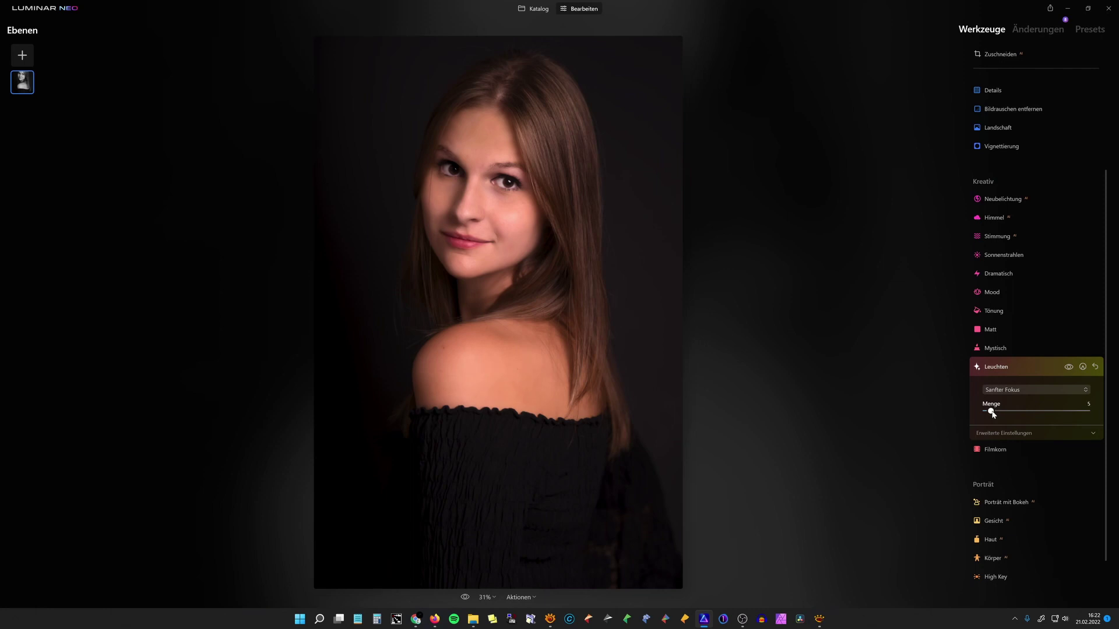
drag(992, 414, 993, 414)
Step: Toggle the eye preview to compare the glow against the original, ending on the edit
click(464, 598)
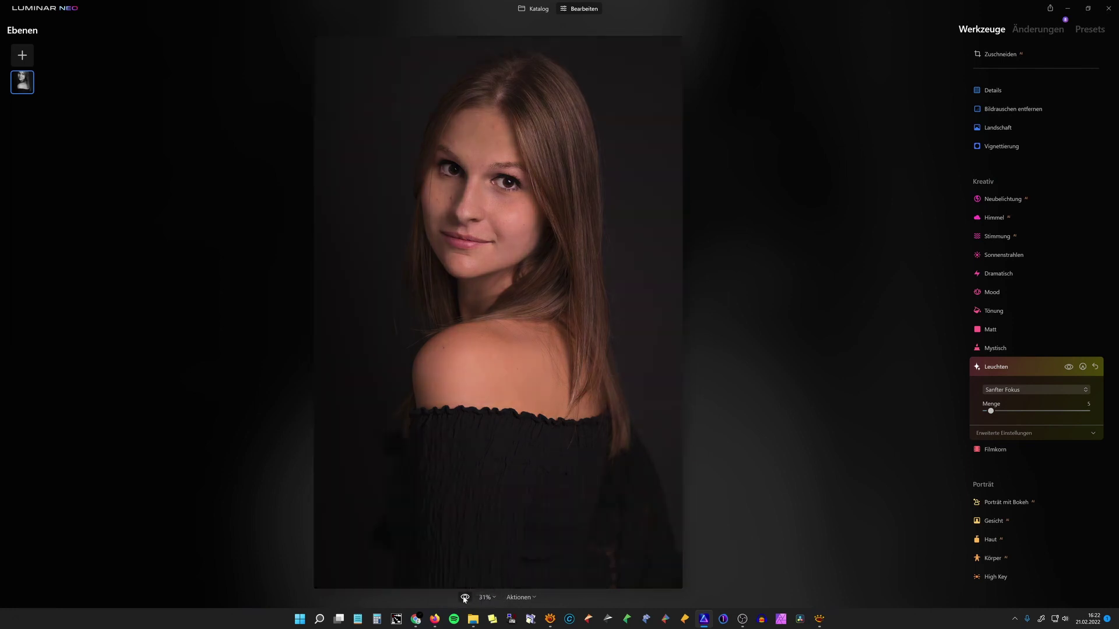
click(464, 598)
click(464, 599)
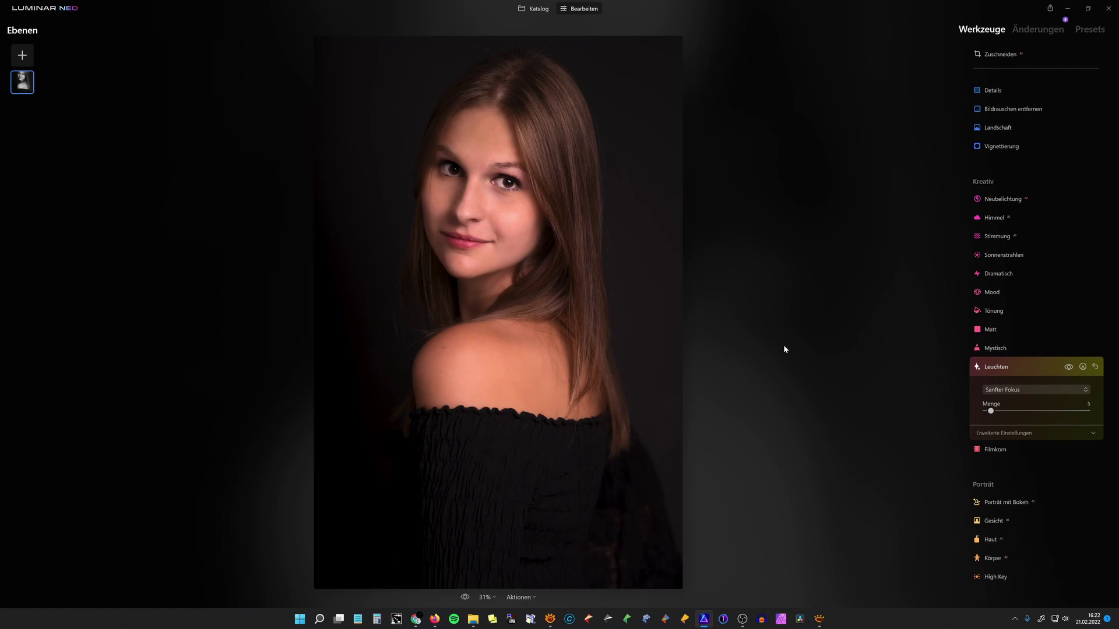
Step: Zoom to 100% on the shoulder and erase a first skin blemish with Radieren
click(448, 350)
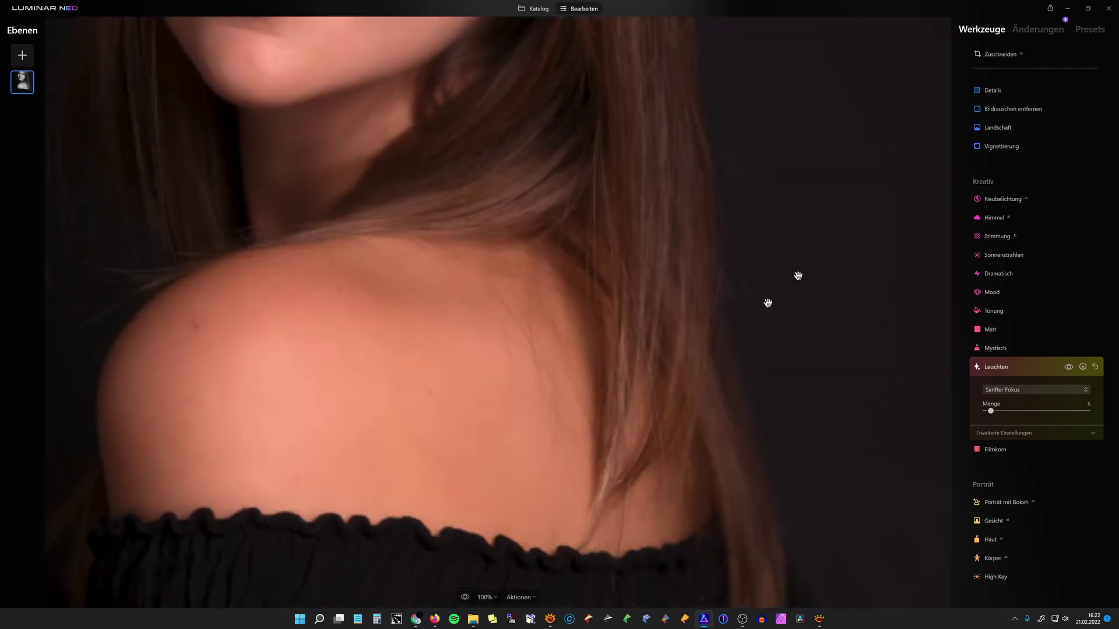
scroll(1035, 177, up, 3)
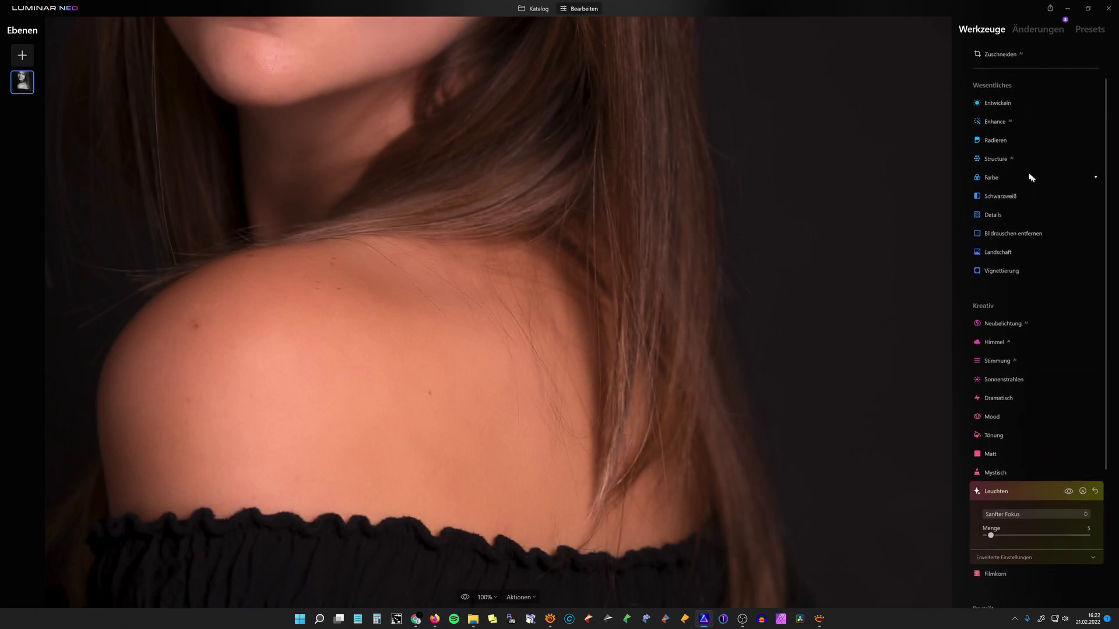
click(996, 142)
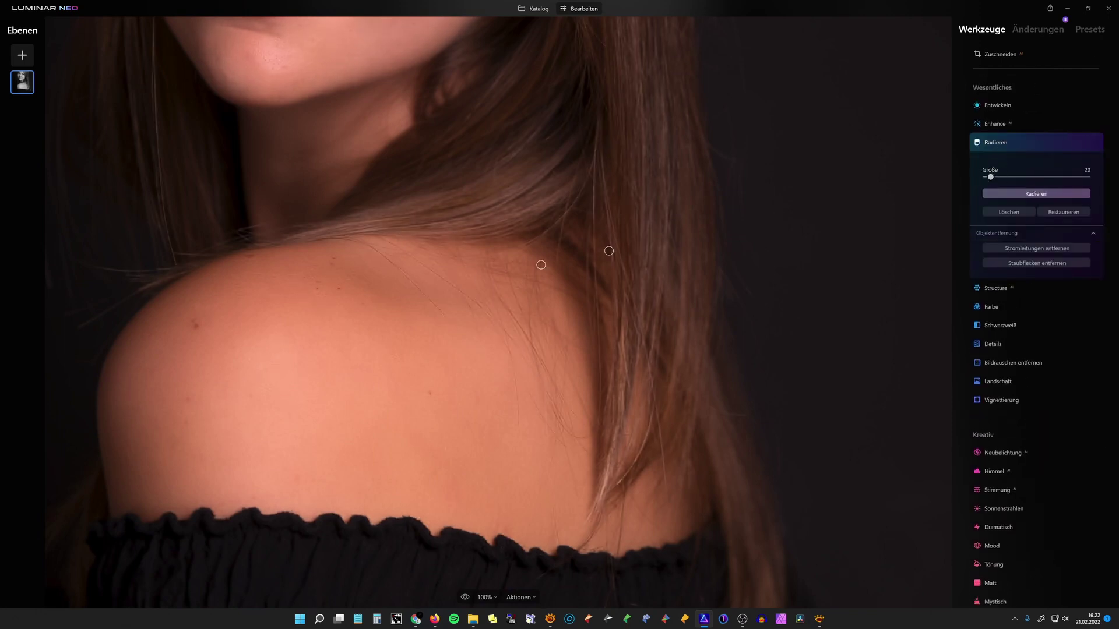
click(193, 323)
click(1041, 194)
Step: Erase the remaining shoulder spots, including one near the hairline and one lower down
click(331, 265)
click(338, 287)
click(320, 289)
click(250, 256)
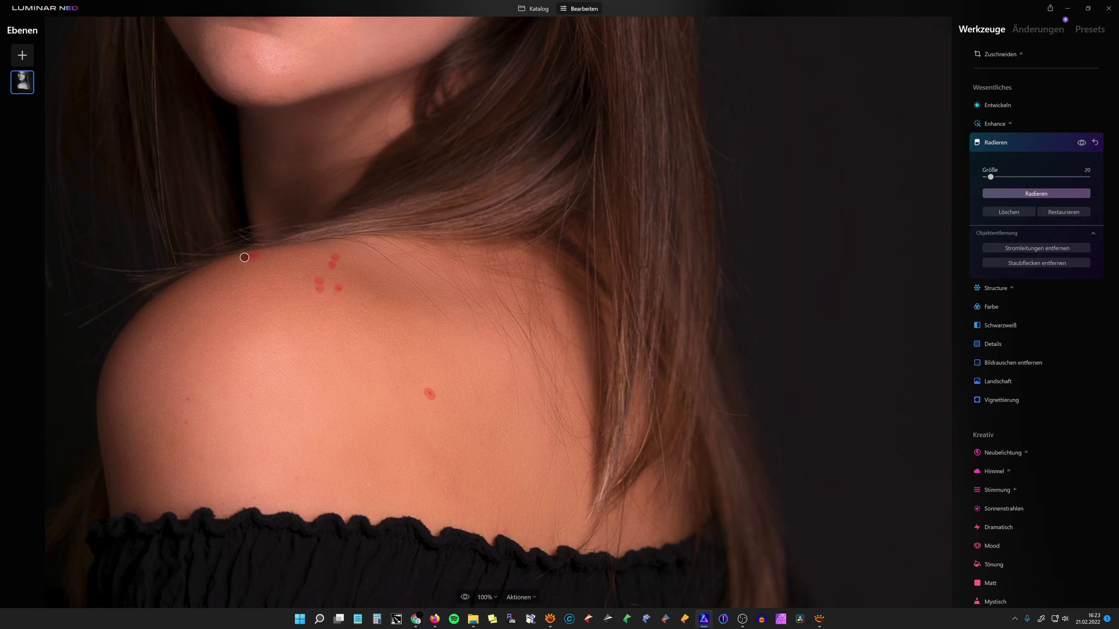
click(1037, 196)
click(189, 400)
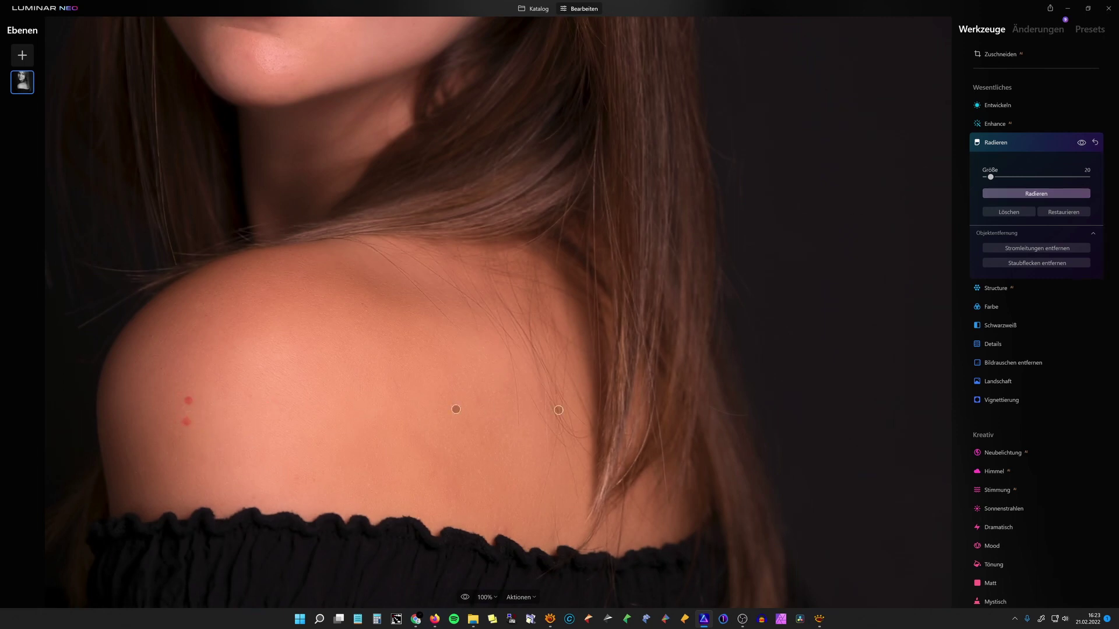
click(1033, 194)
click(996, 142)
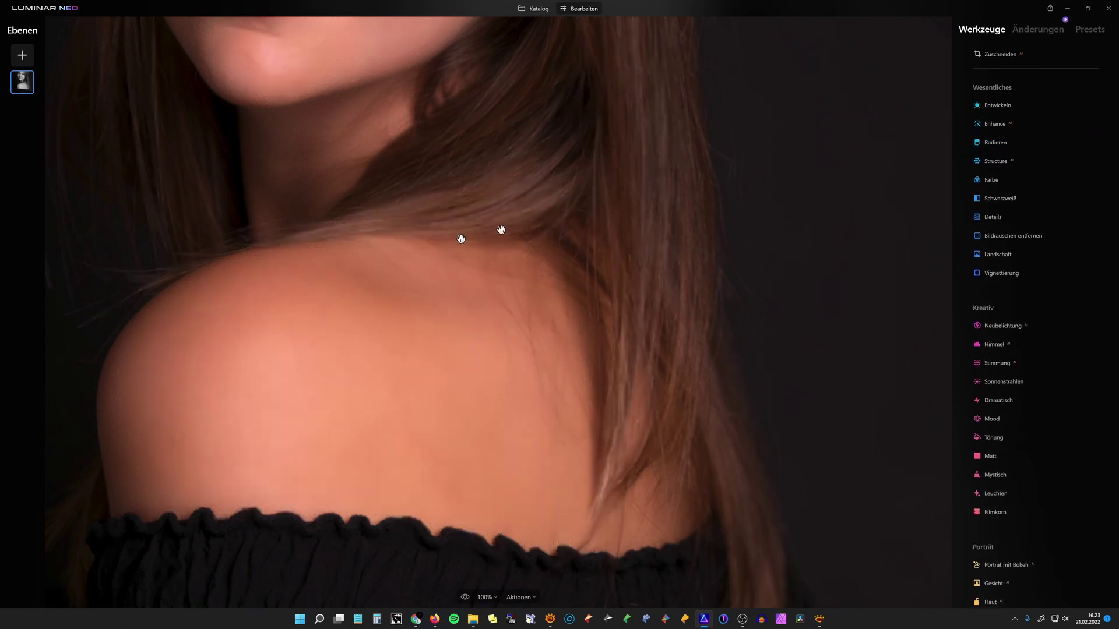
Step: Fit the portrait with 'An Bildschirm anpassen' and preview the unedited original twice
click(484, 598)
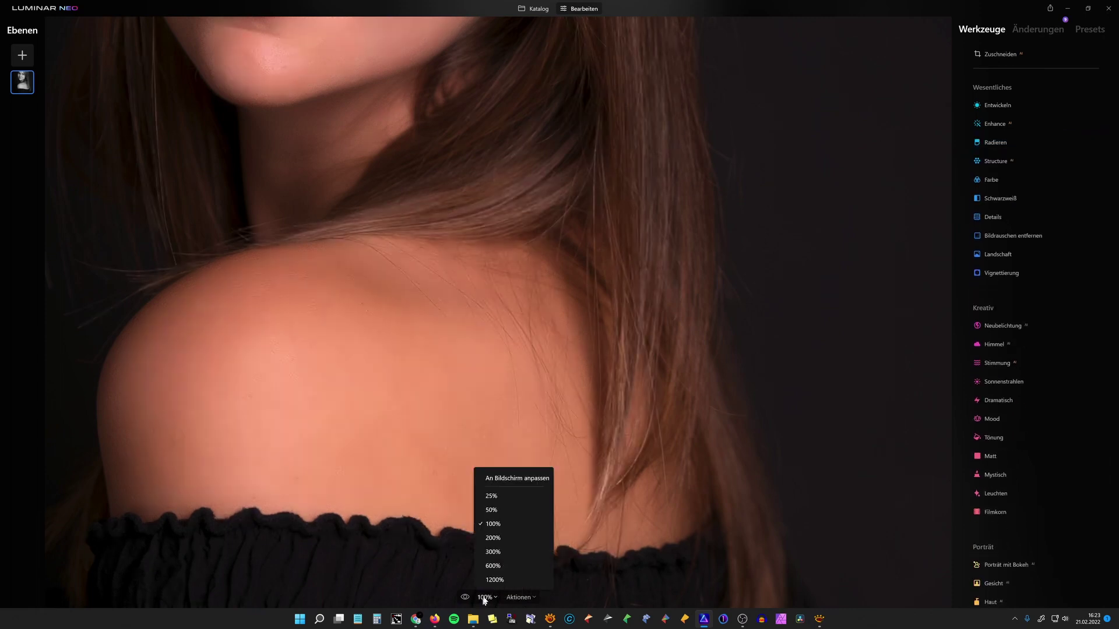
click(514, 479)
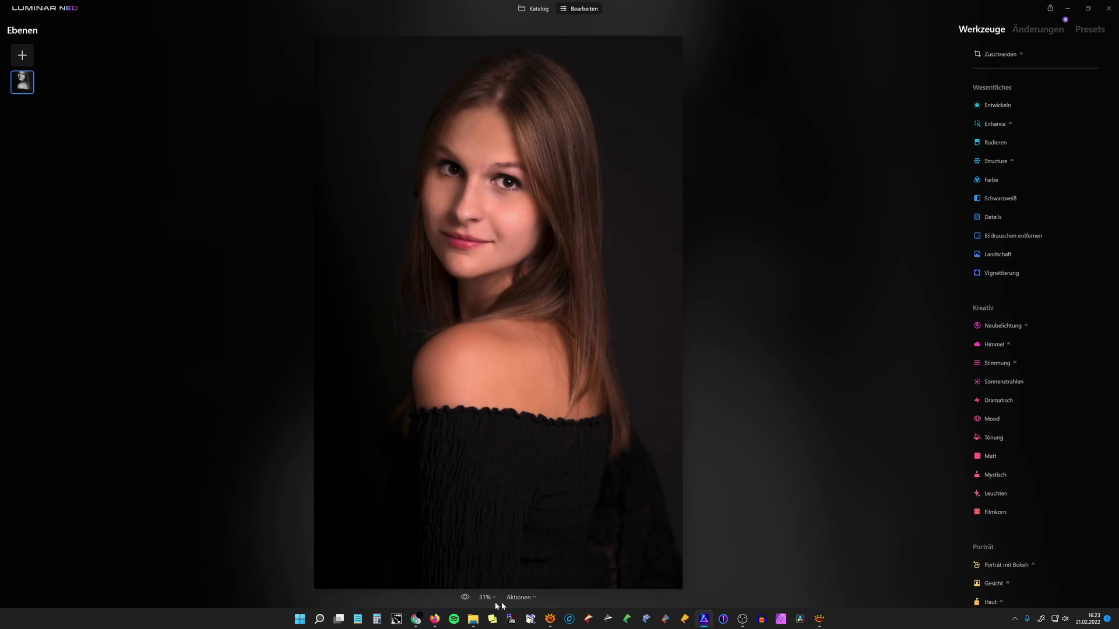
click(466, 597)
click(465, 598)
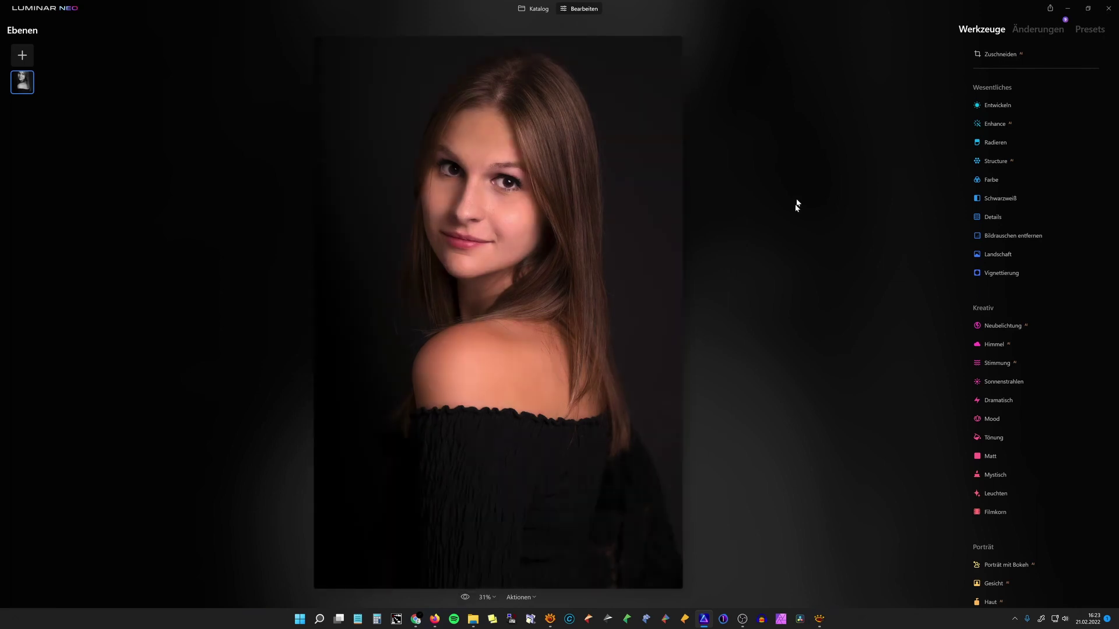